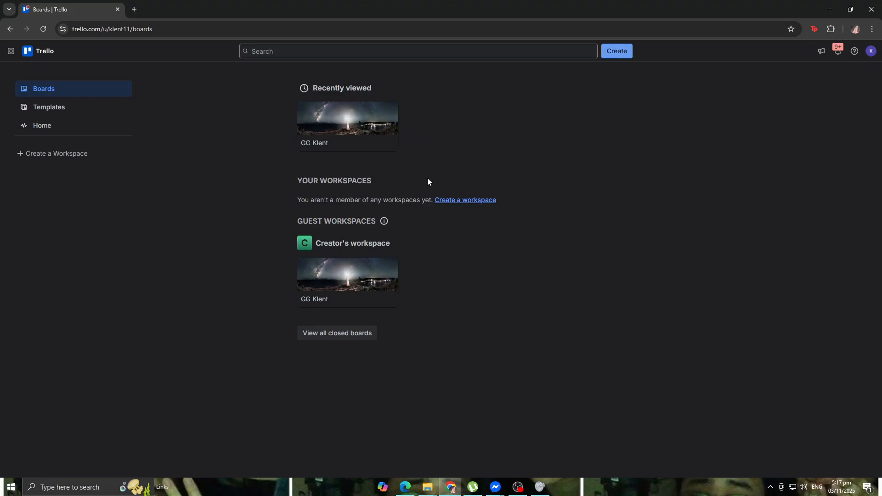
Start creating a new board and choose the pale white-blue gradient as its background.
left_click(608, 49)
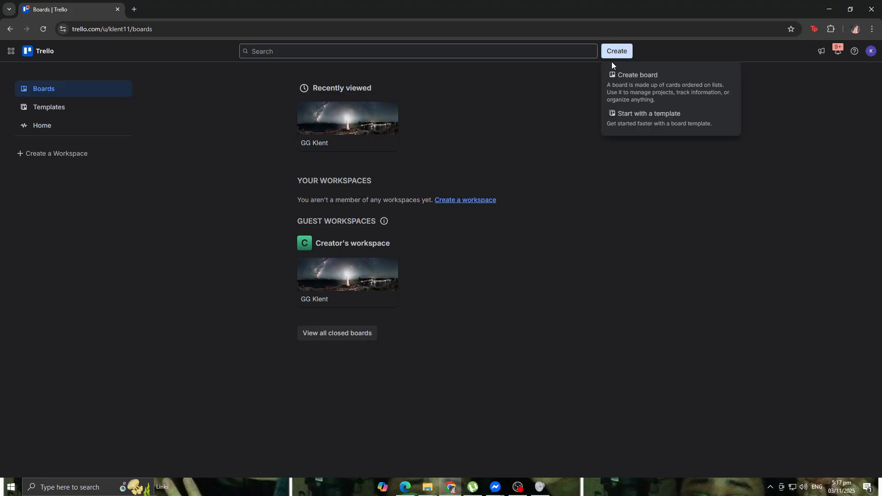
left_click(632, 94)
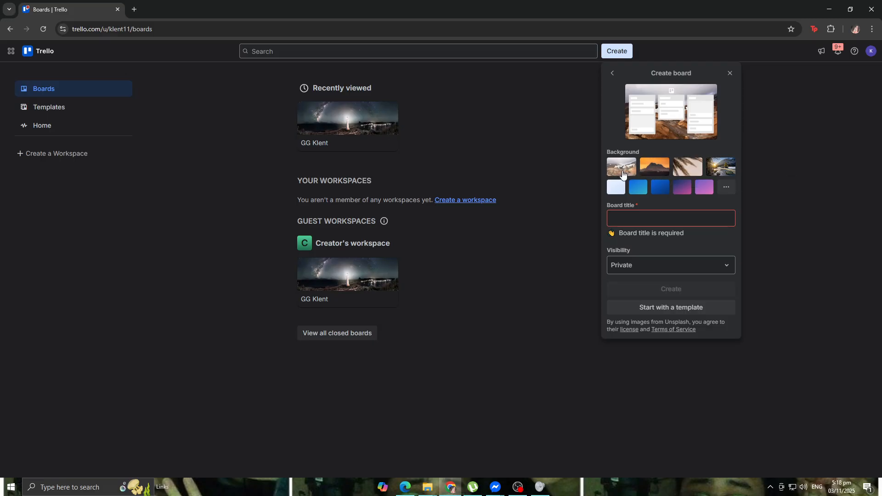
left_click(616, 188)
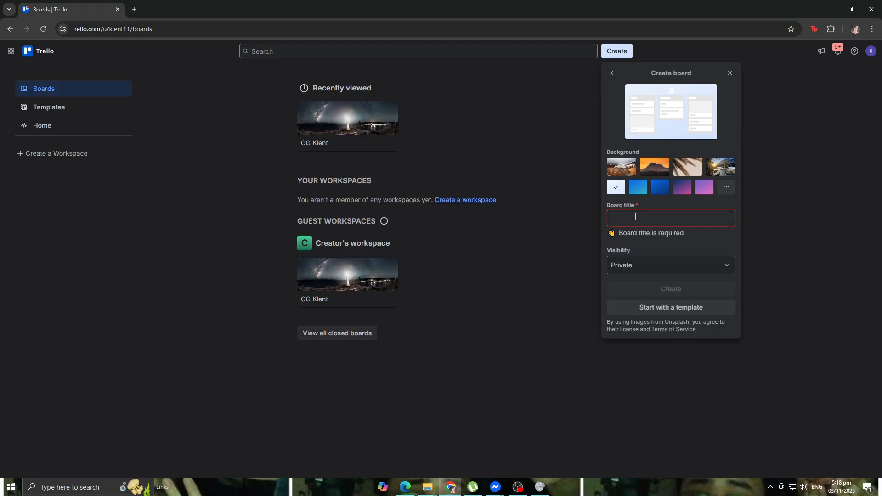
left_click(639, 188)
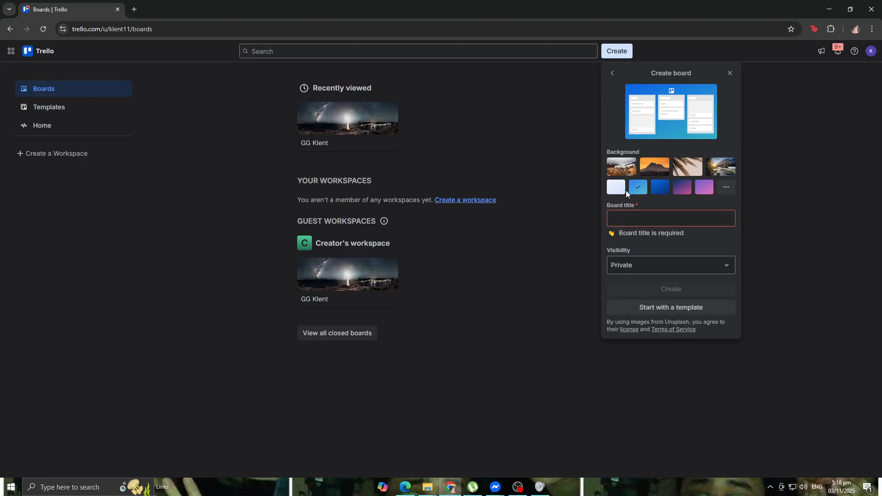
left_click(615, 190)
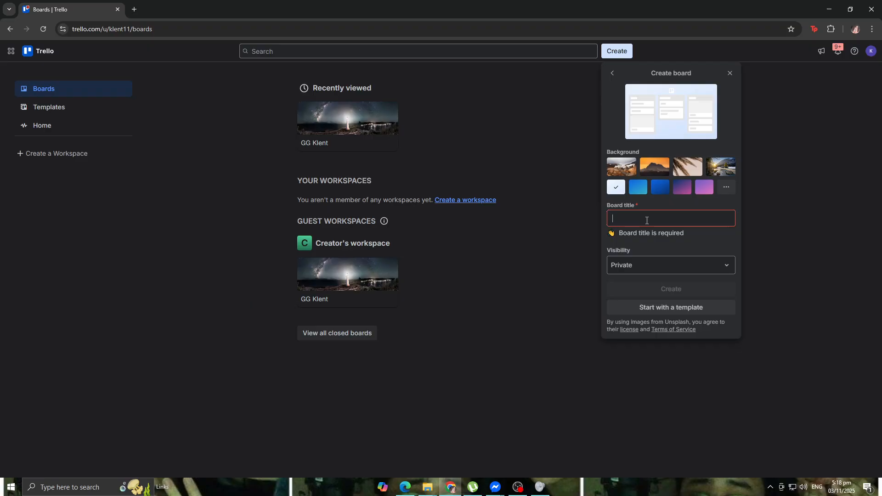
Title the board School, keep its visibility Private, and create it.
type("Tas")
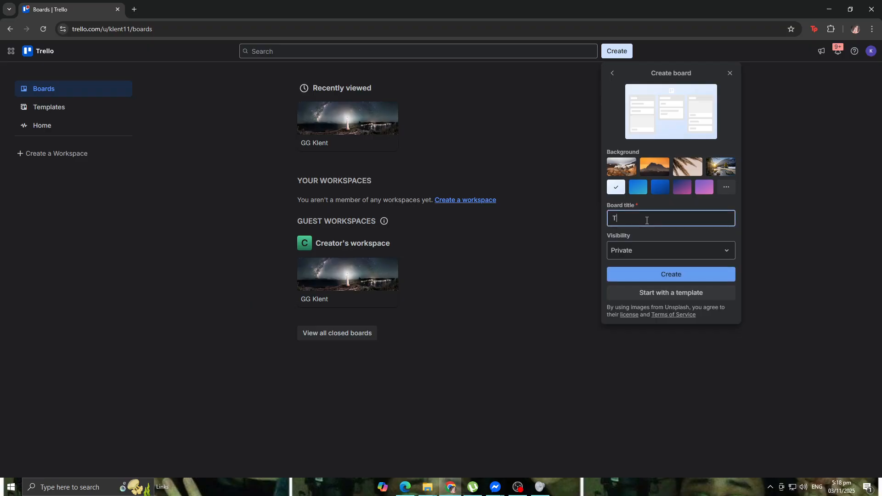
key("BackSpace")
key("BackSpace")
key("BackSpace")
type("School")
left_click(657, 251)
left_click(656, 250)
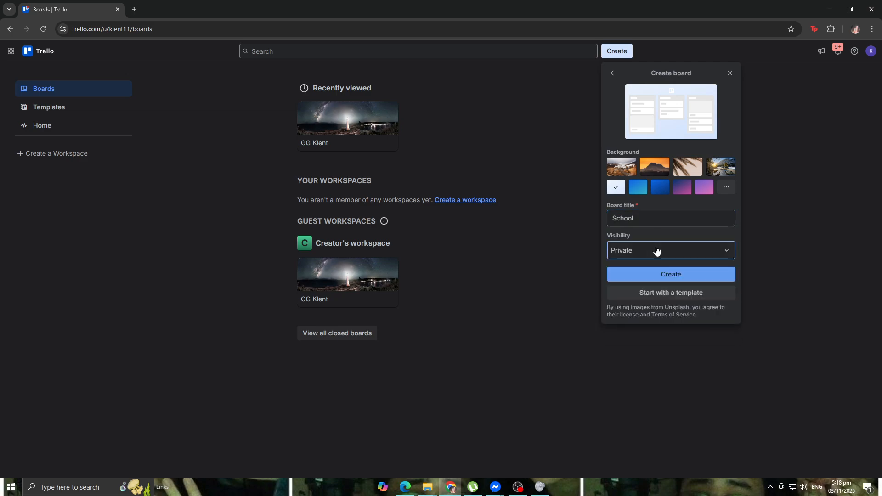
left_click(686, 274)
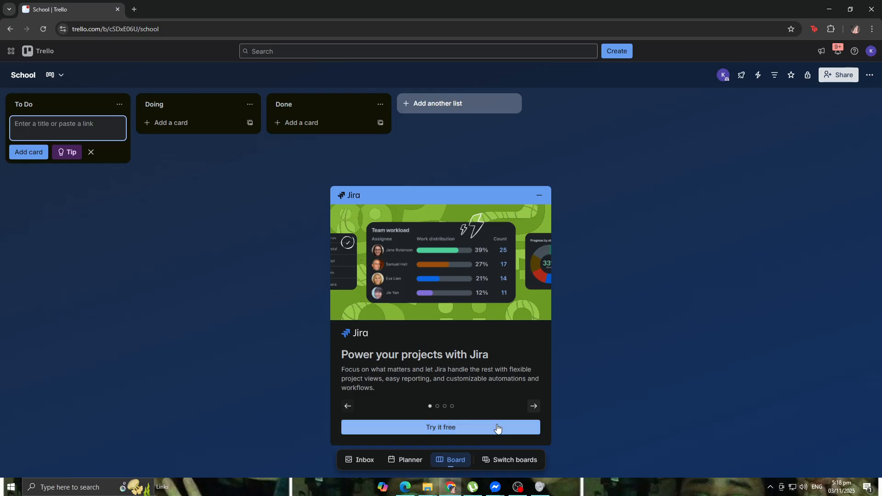
Page through the Jira promotion over the new board and minimize it.
left_click(532, 406)
left_click(532, 406)
left_click(533, 406)
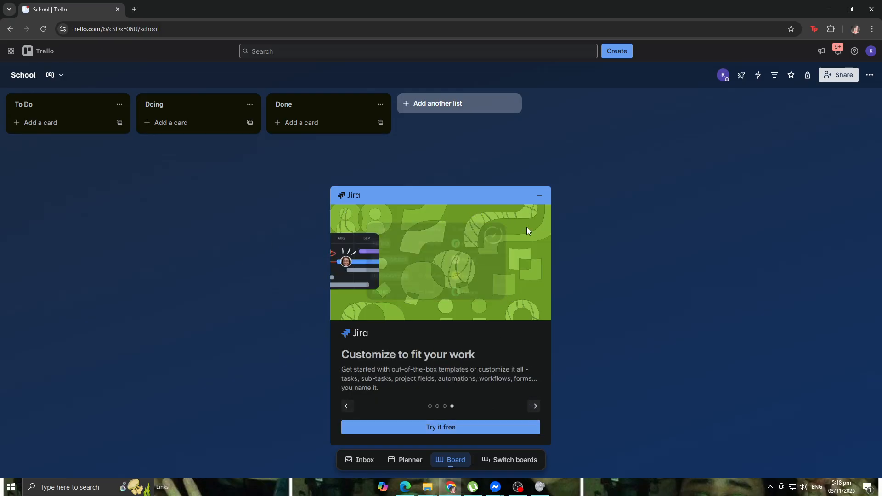
left_click(538, 197)
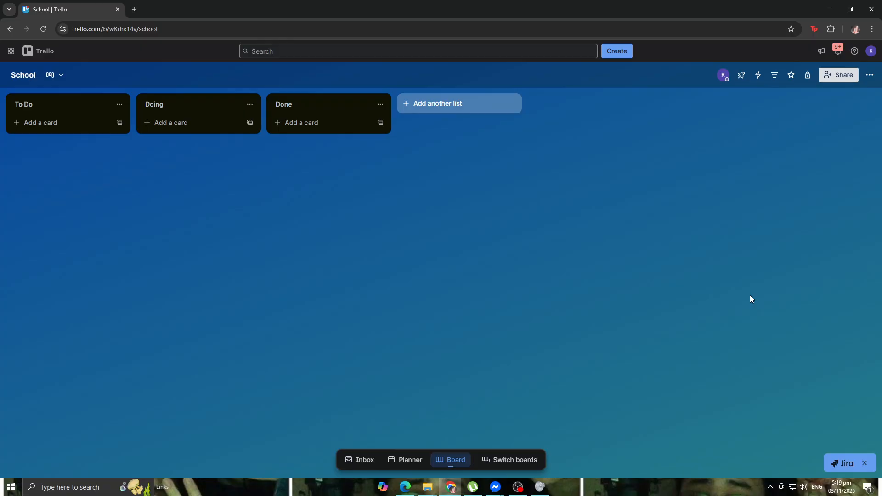
Change the School board's background to the photo of snow-patched brown mountains under a cloudy sky.
left_click(870, 77)
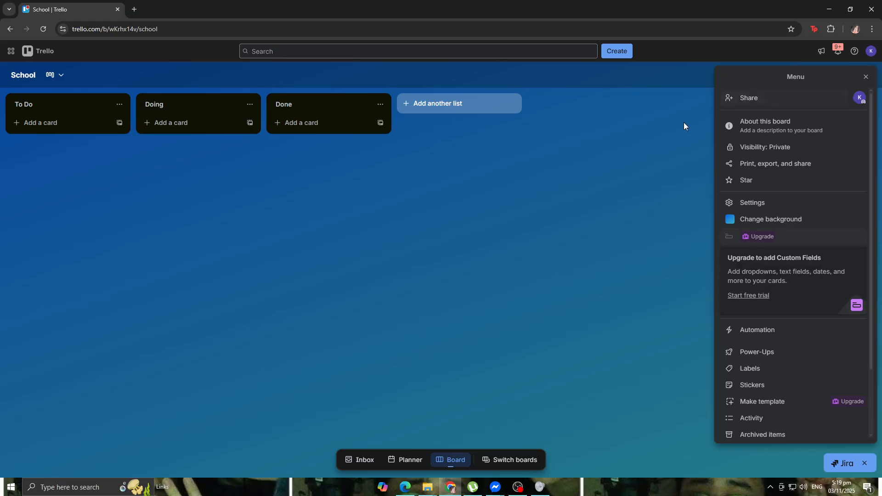
left_click(800, 221)
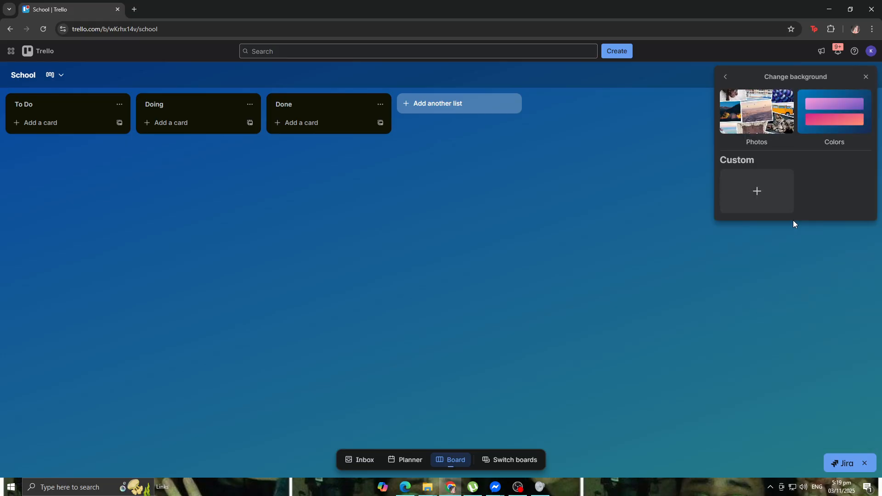
left_click(771, 130)
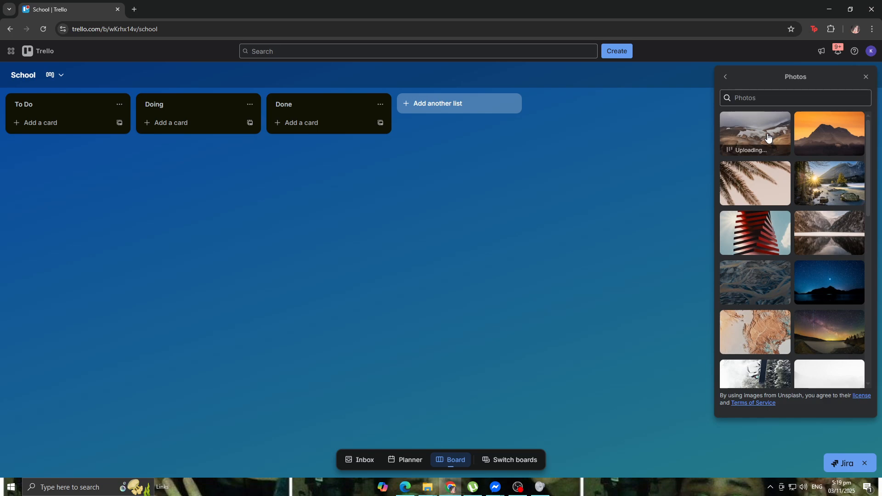
left_click(768, 137)
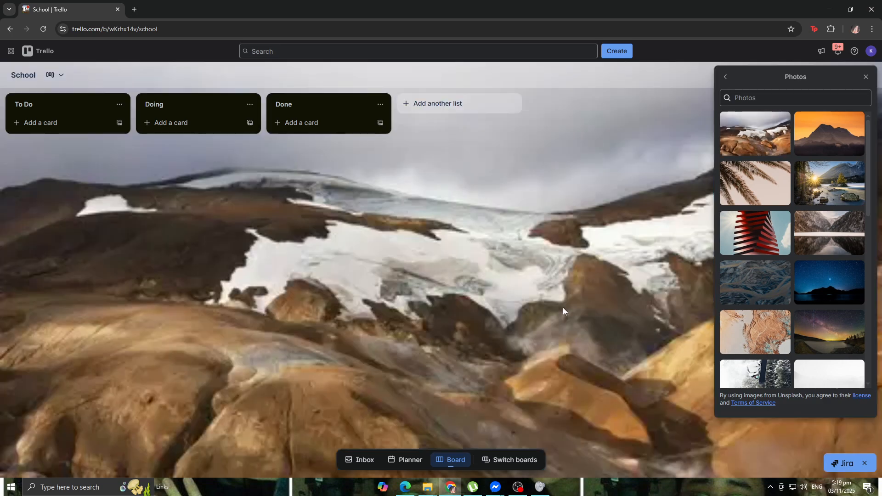
left_click(867, 77)
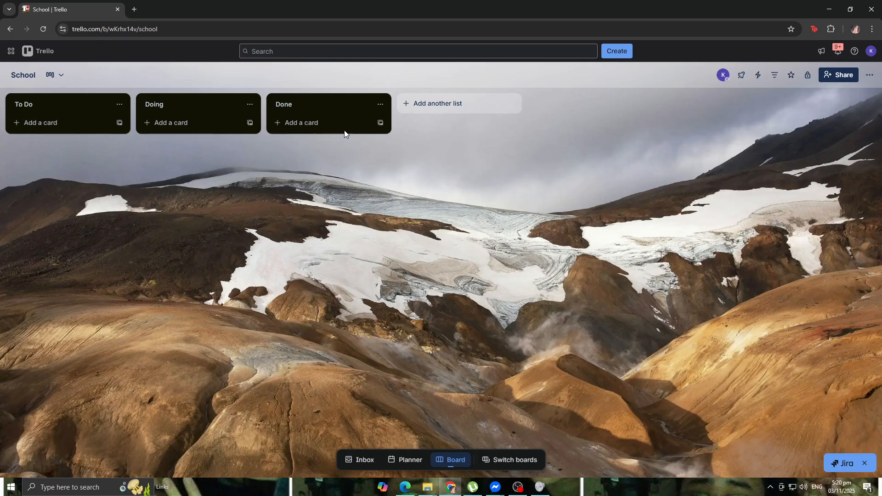
Add a list named Missing after the Done list.
left_click(443, 109)
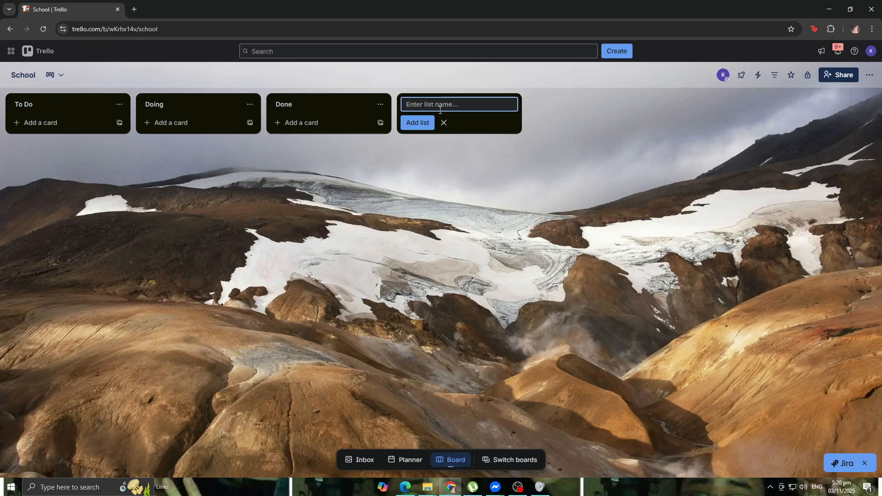
type("Missing")
key("Return")
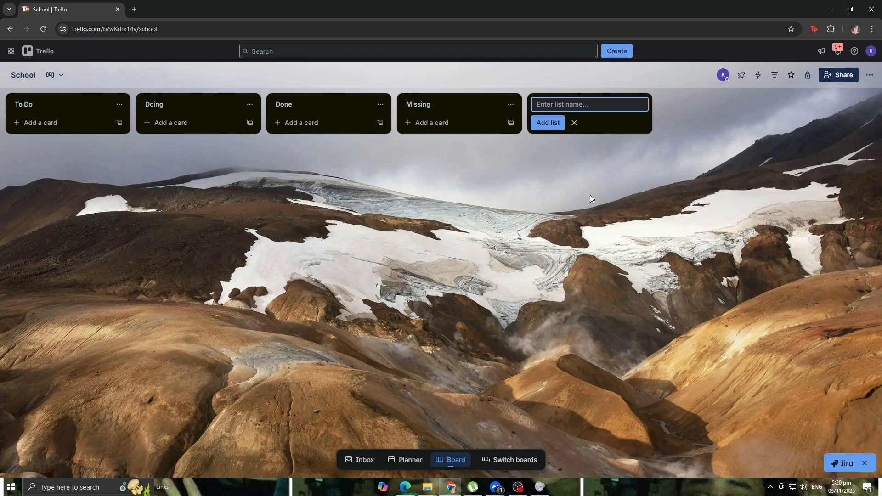
left_click(579, 180)
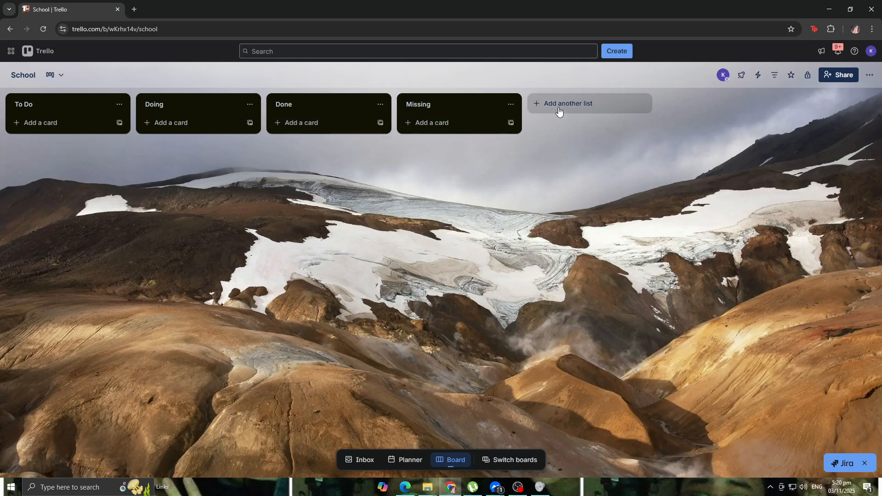
Add a card titled English Homework 2 to the To Do list.
left_click(16, 124)
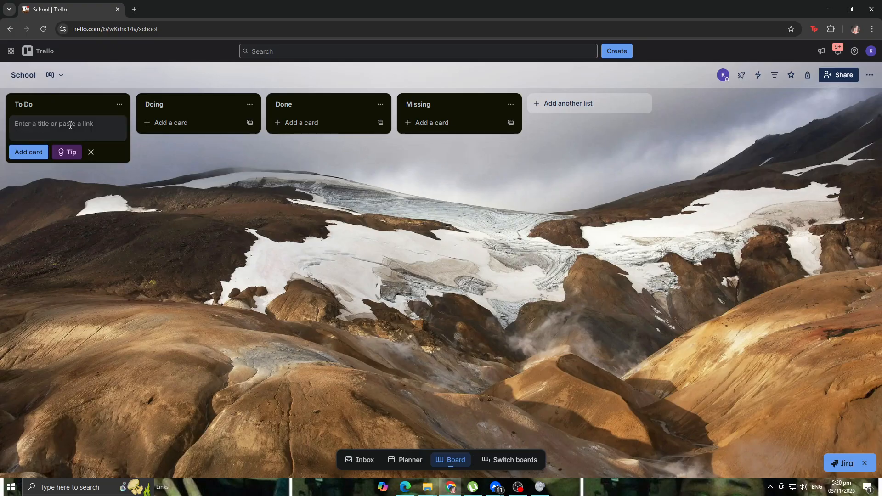
type("ESS")
key("BackSpace")
key("BackSpace")
type("nglish Homework 2")
key("Return")
Add two more cards, Math 3 and science 1, to the To Do list.
type("Math")
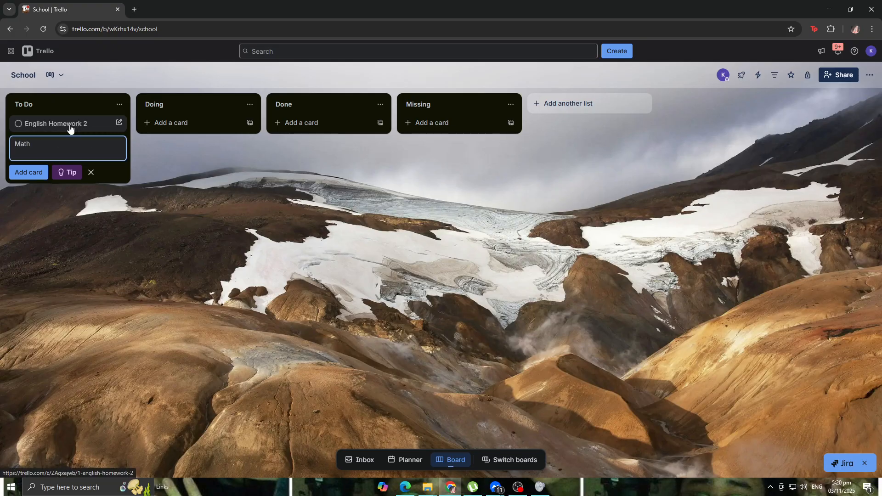
type(" 3")
key("Return")
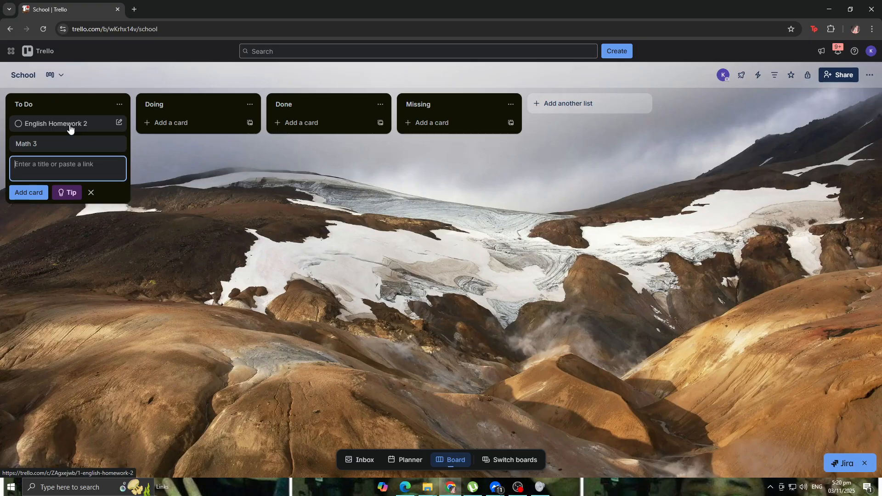
type("scined")
key("BackSpace")
key("BackSpace")
type("ienc")
key("Return")
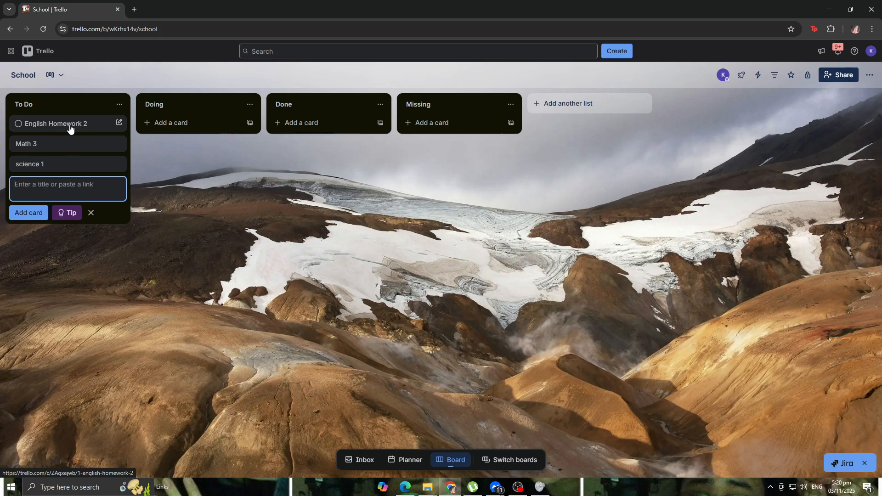
key("Escape")
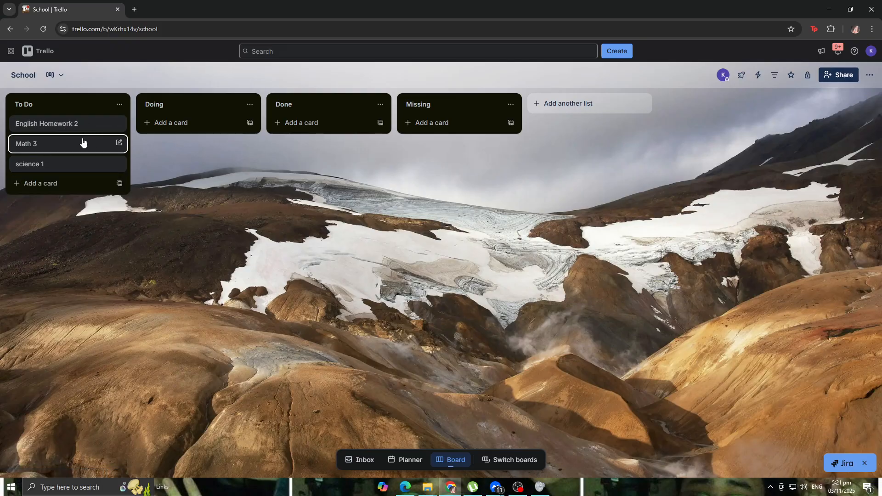
Set the English Homework 2 card's due date to November 6, 2025, keeping the reminder at 1 Day before.
left_click(95, 127)
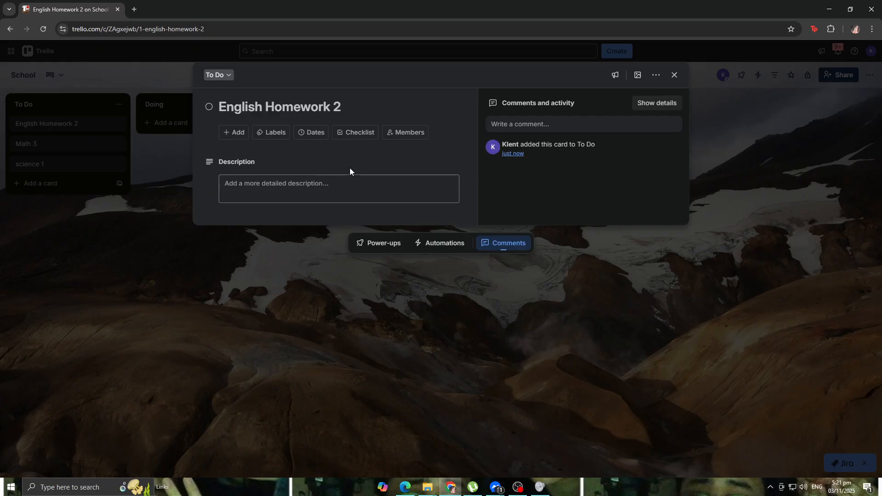
left_click(312, 132)
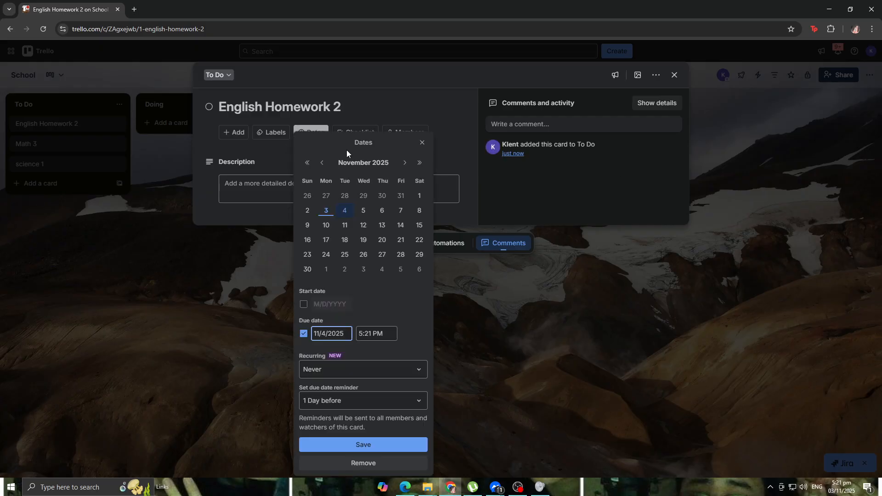
left_click(381, 212)
left_click(390, 449)
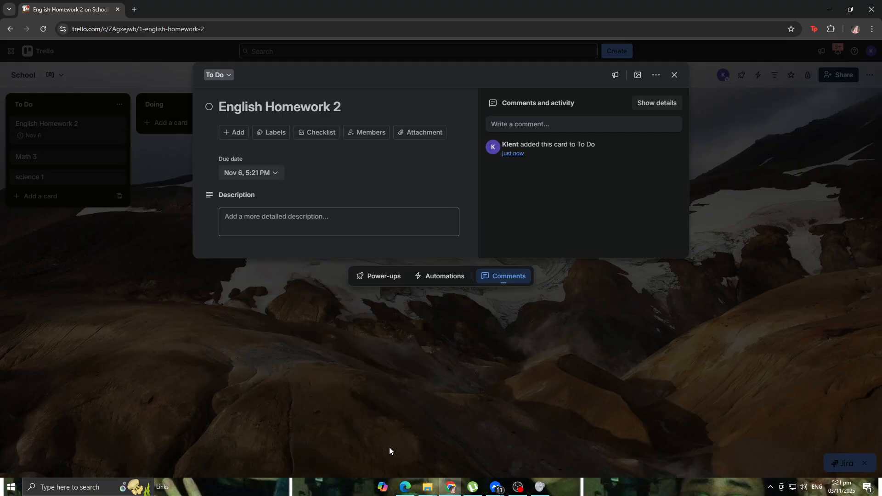
left_click(274, 174)
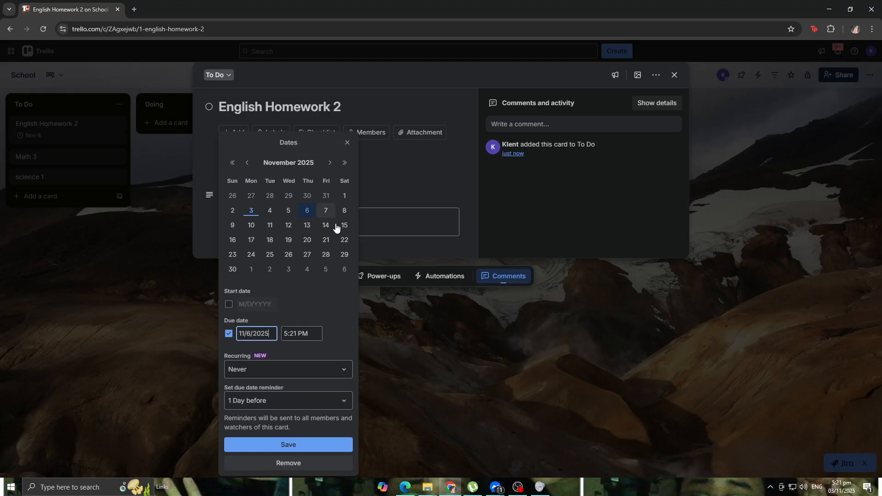
left_click(318, 450)
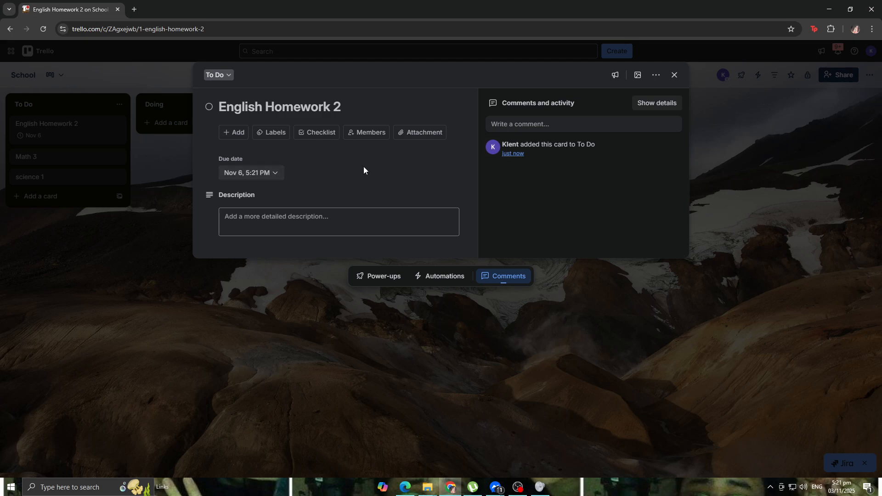
Assign the board member to the English Homework 2 card, check the card's details, and close it.
left_click(373, 137)
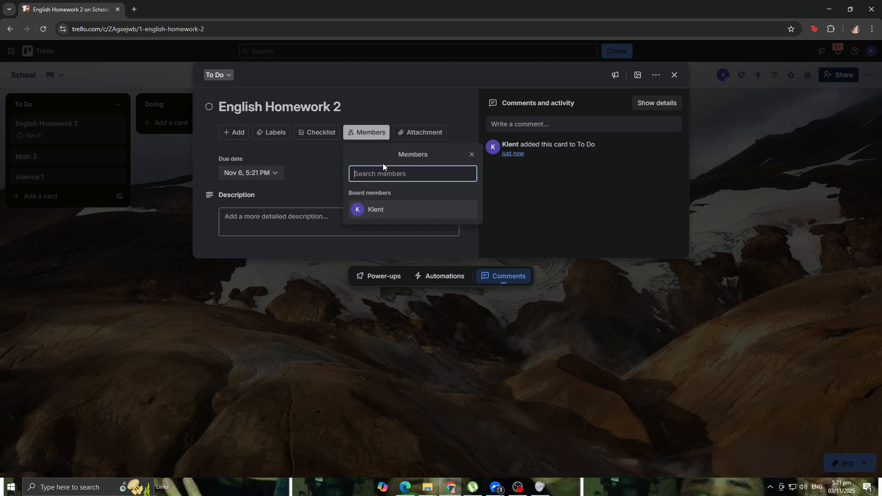
left_click(406, 216)
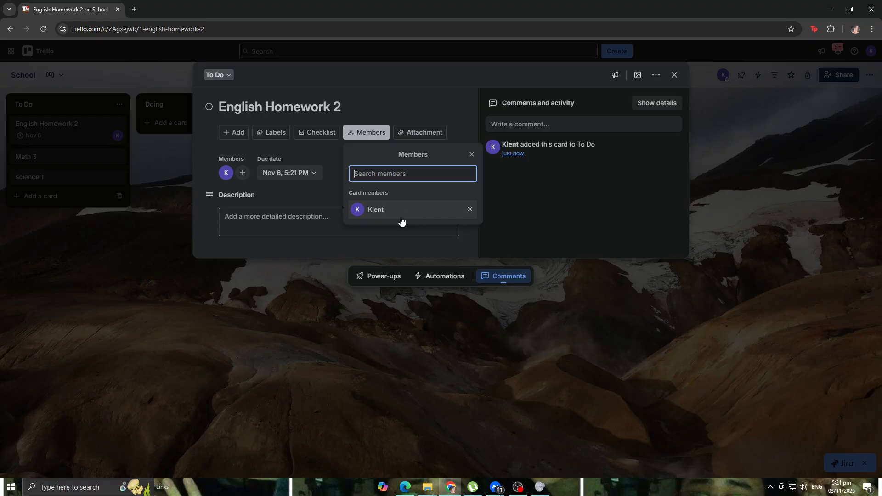
left_click(321, 195)
left_click(44, 160)
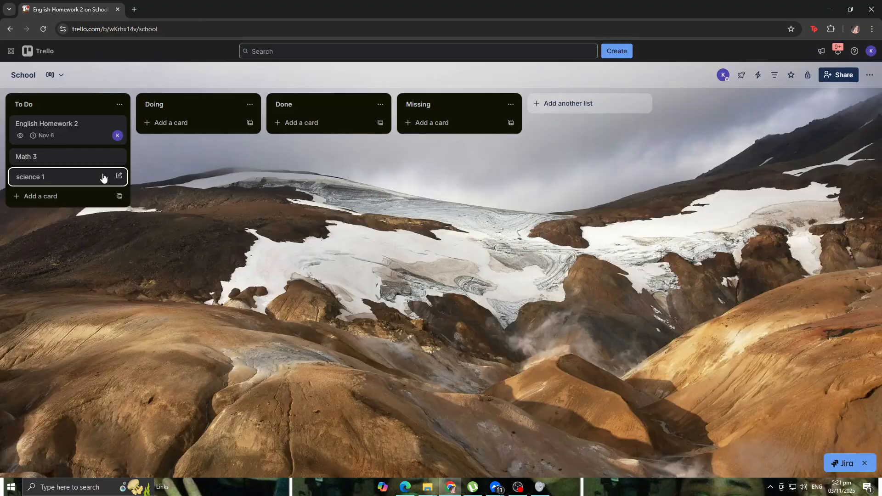
left_click(78, 138)
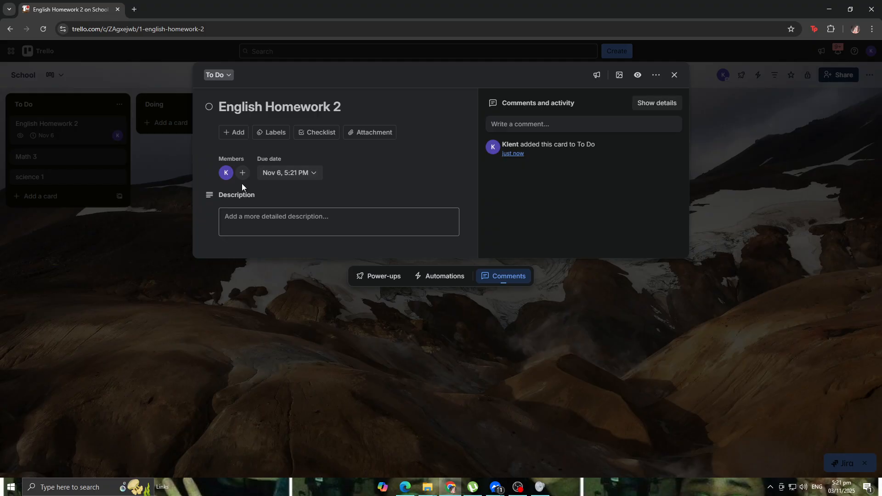
left_click(154, 174)
Set the Math 3 card's due date to November 14, 2025.
left_click(78, 154)
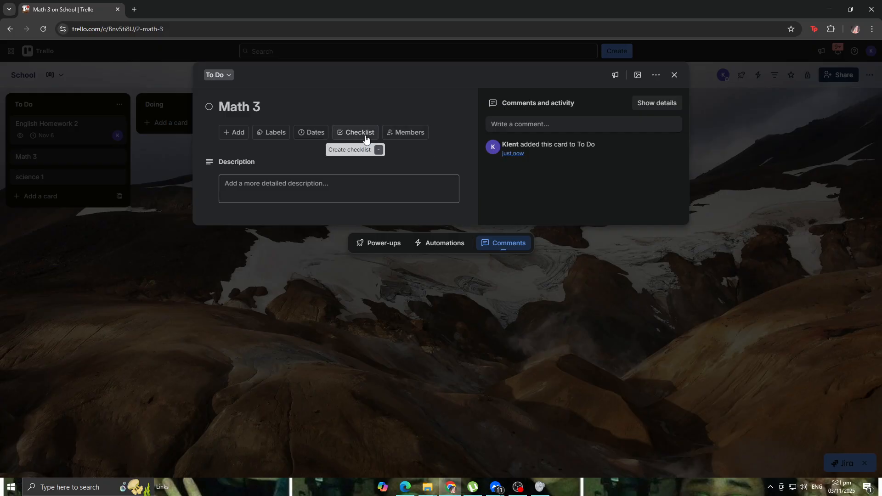
left_click(298, 138)
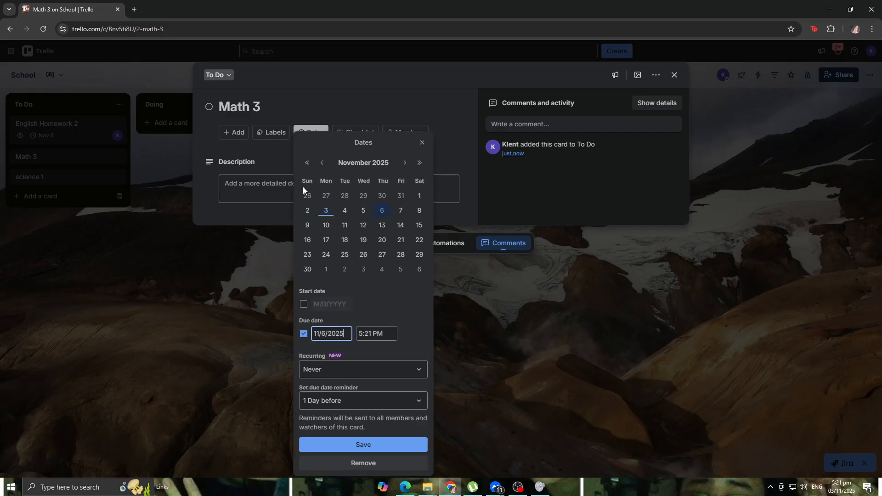
left_click(400, 230)
left_click(384, 449)
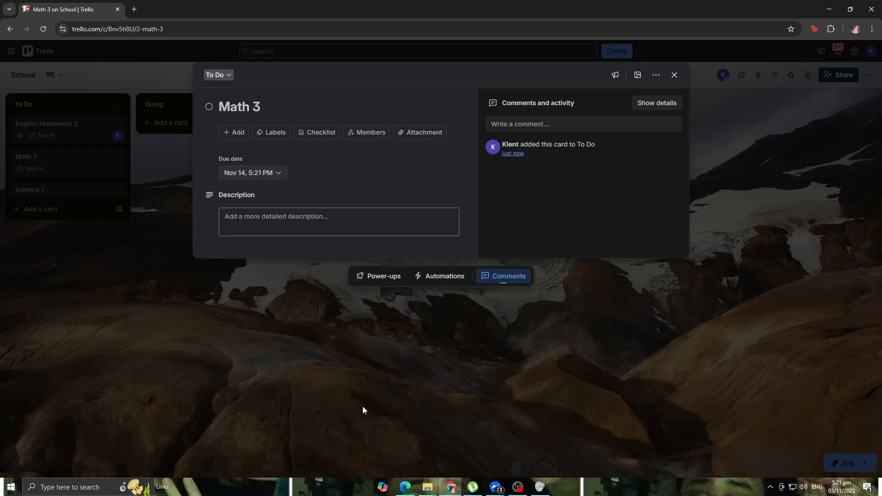
Close the Math 3 card and set the science 1 card's due date to November 27, 2025.
left_click(209, 308)
left_click(88, 193)
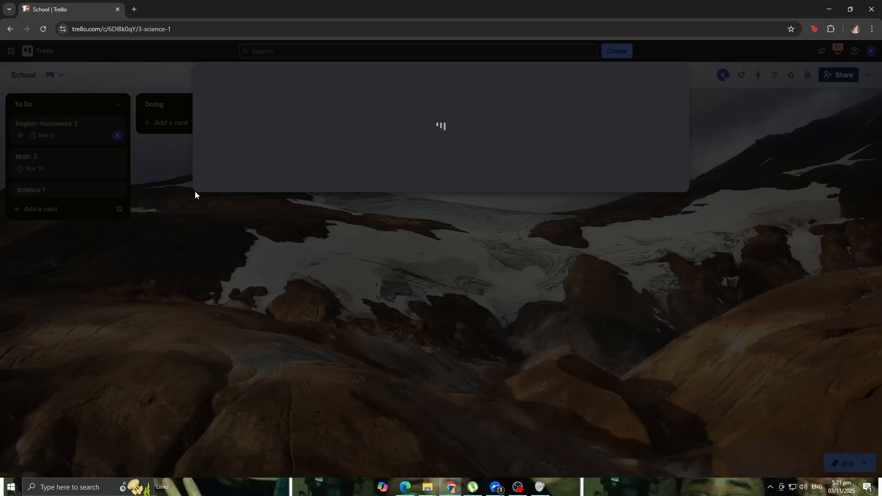
left_click(320, 138)
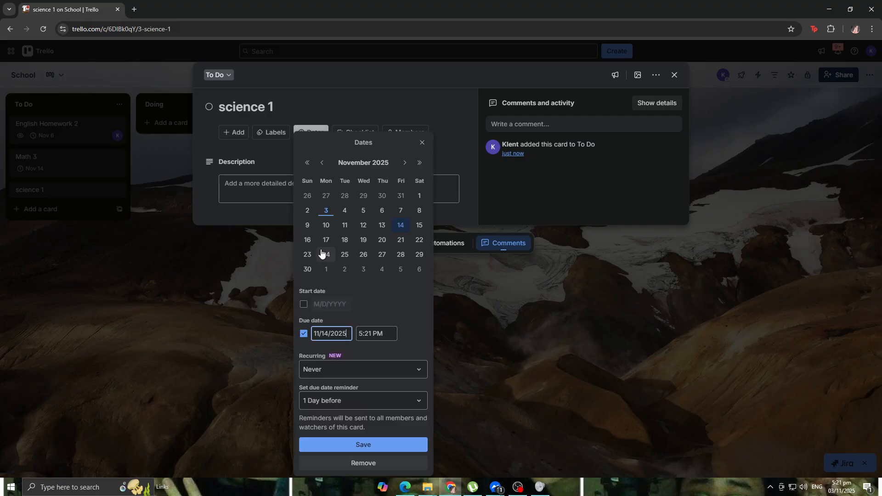
left_click(383, 254)
left_click(382, 445)
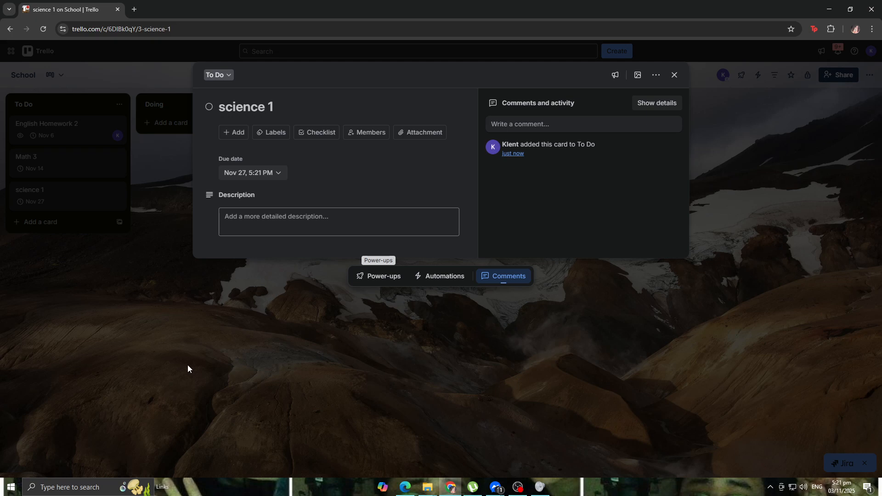
left_click(187, 366)
Add a checklist to the Math 3 card with the items Math addition and Subtract.
left_click(89, 159)
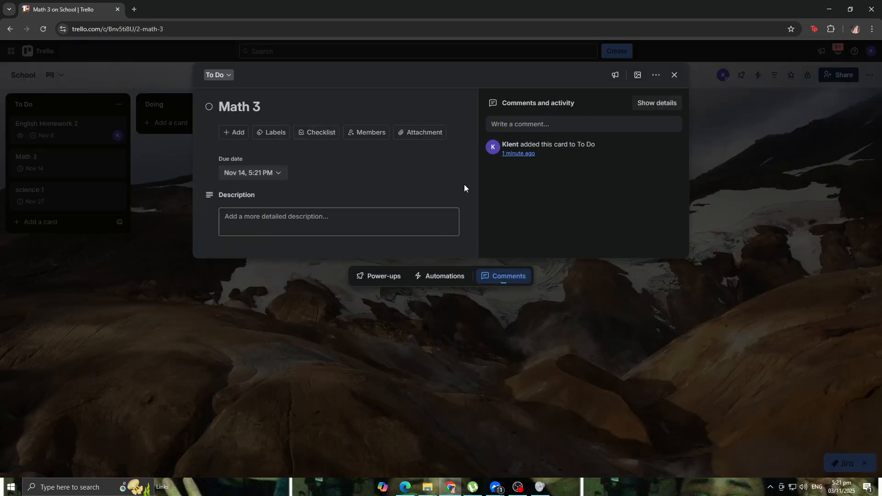
left_click(325, 135)
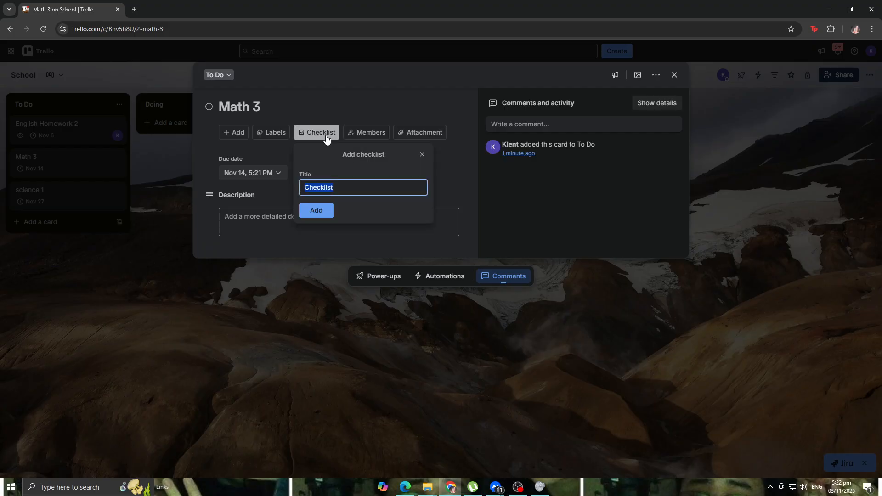
left_click(317, 210)
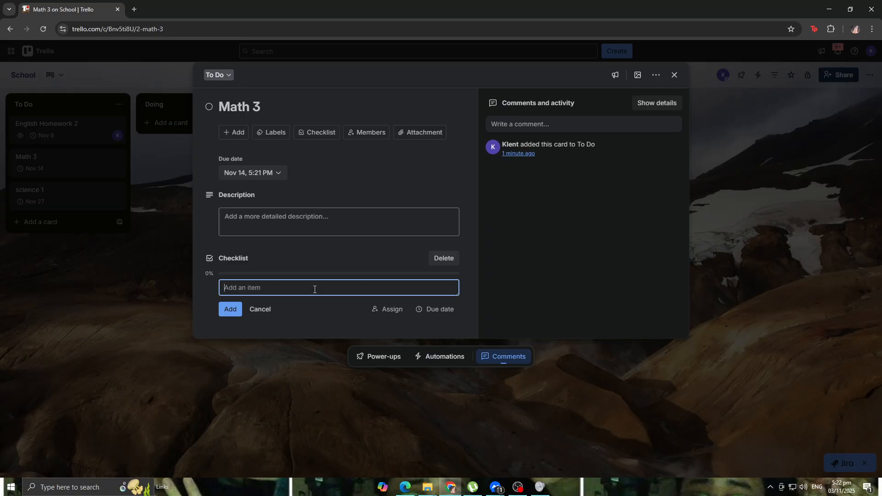
type("Math addition")
key("Return")
type("Su")
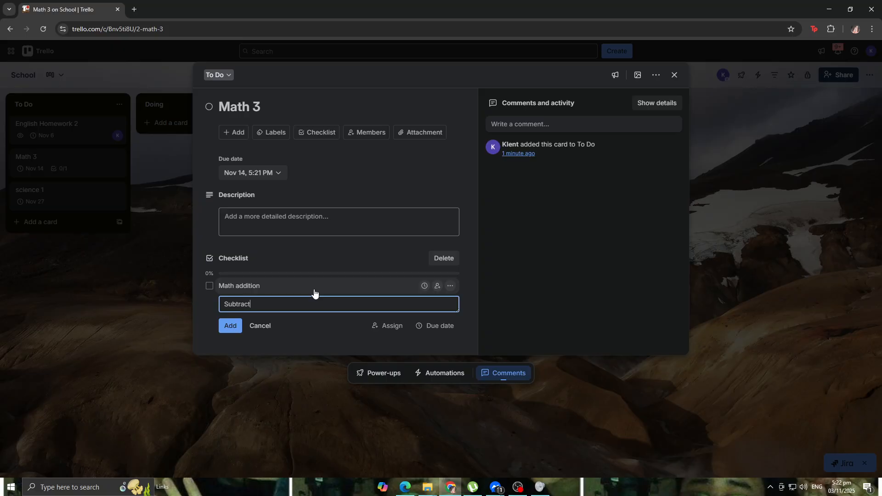
type("btract")
left_click(230, 325)
key("Escape")
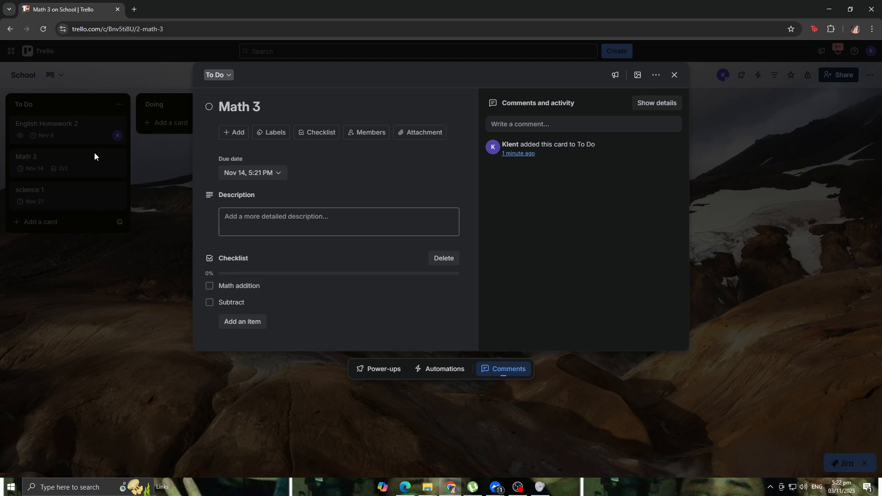
Try ticking off both items in the Math 3 checklist and clear them again.
left_click(212, 286)
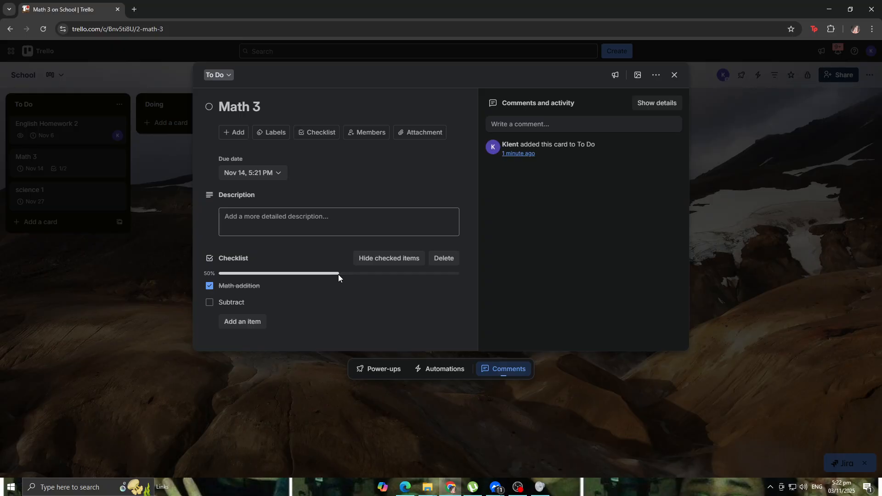
left_click(210, 303)
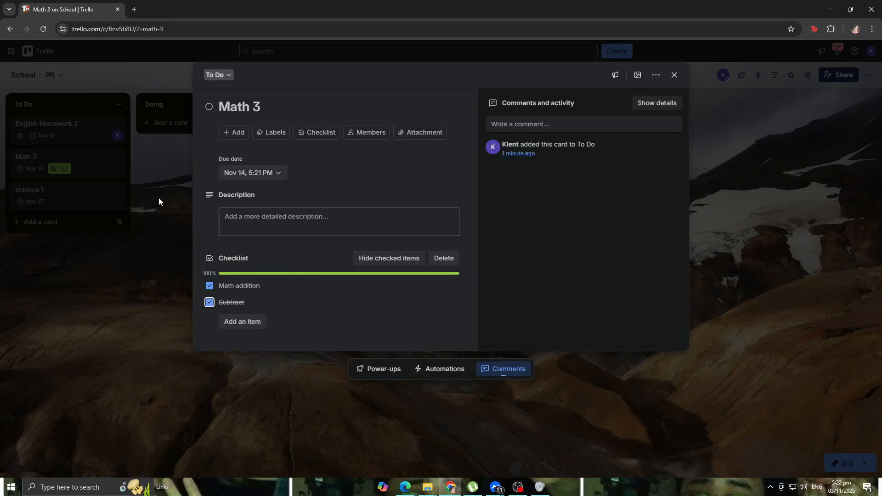
left_click(209, 286)
left_click(209, 302)
Move the Math 3 card to the Doing list and tick off its checklist items Math addition and Subtract.
key("Escape")
left_click_drag(70, 167, 197, 141)
left_click(207, 133)
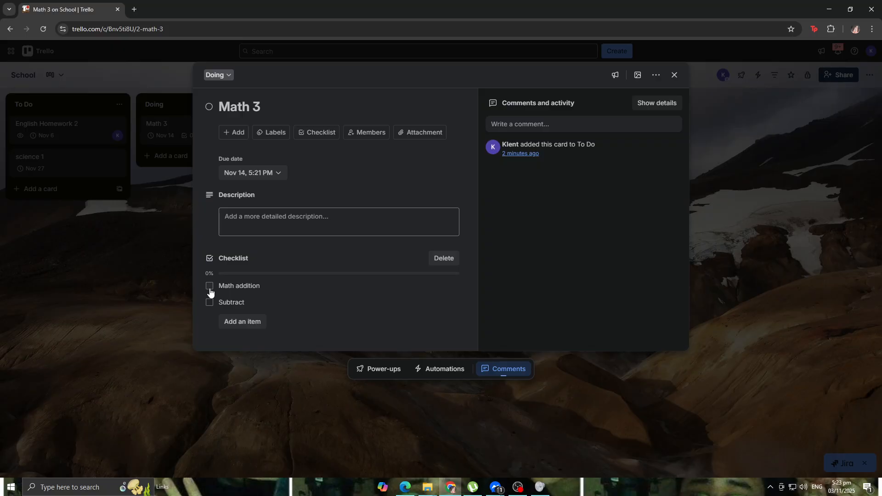
left_click(210, 288)
left_click(210, 303)
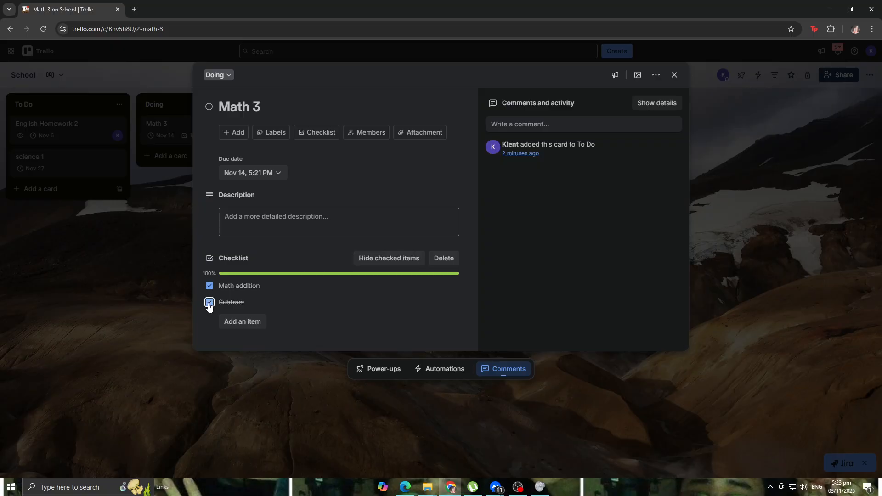
left_click(158, 328)
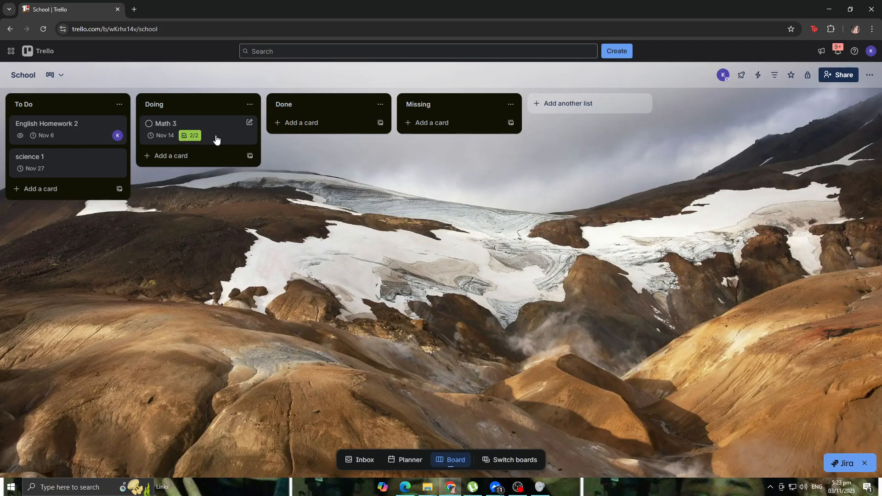
Open the Math 3 card and look at its options for attaching a file or link.
left_click(216, 138)
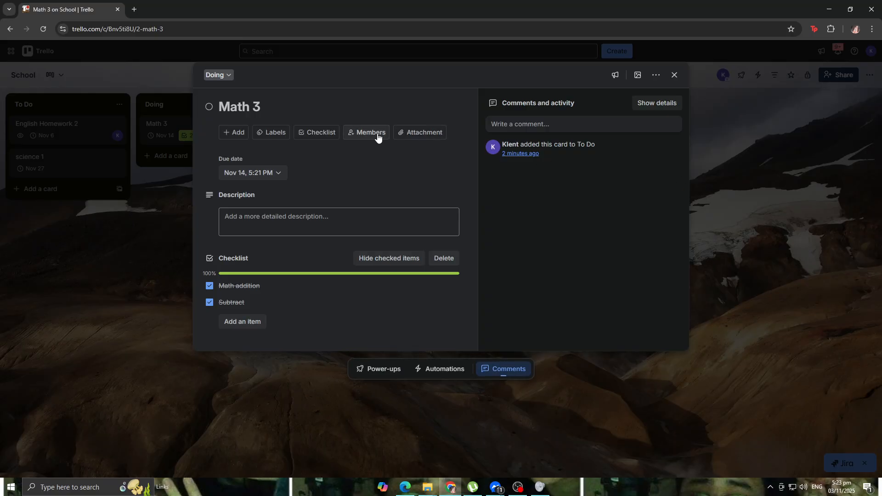
left_click(418, 137)
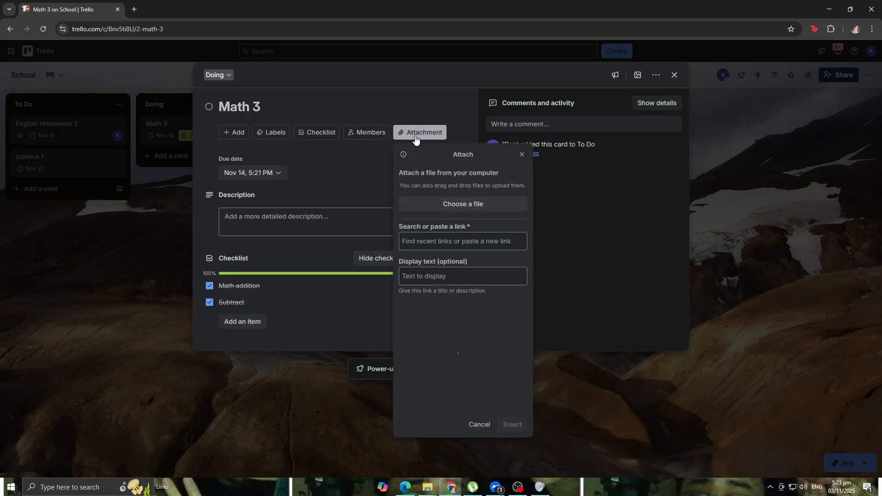
left_click(483, 245)
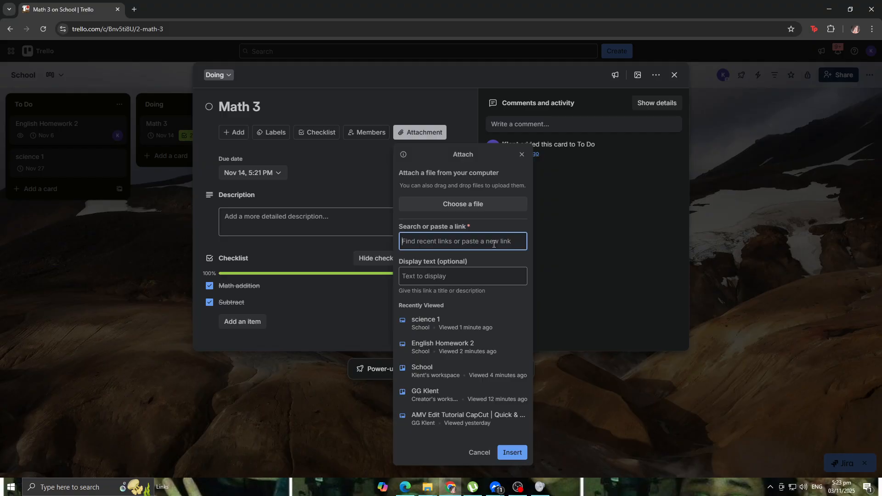
left_click(621, 251)
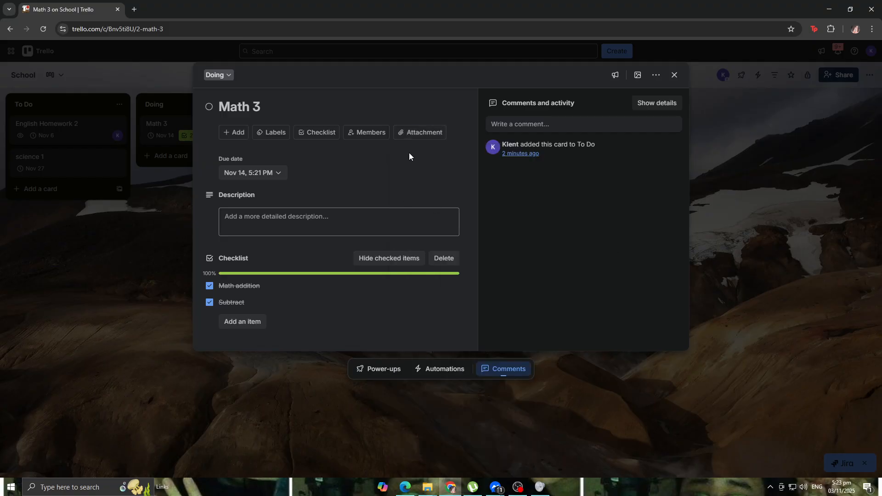
left_click(419, 139)
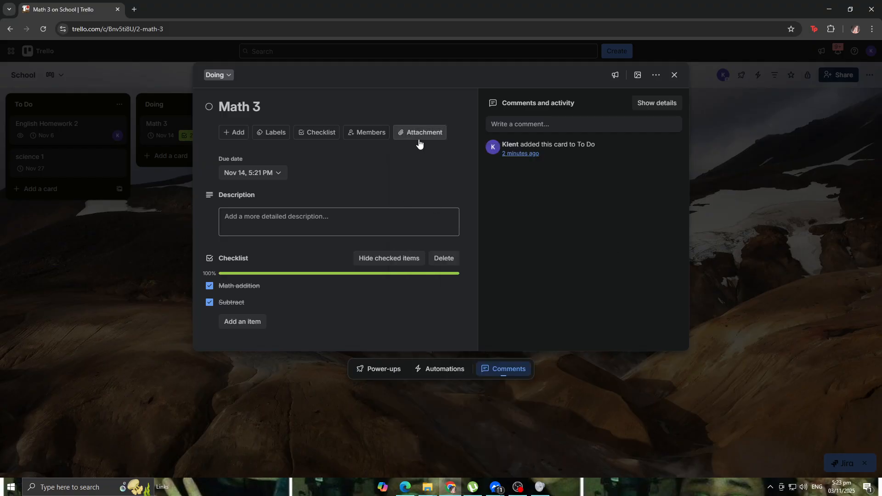
left_click(578, 227)
Open YouTube in a new browser tab and search for math addition.
left_click(137, 13)
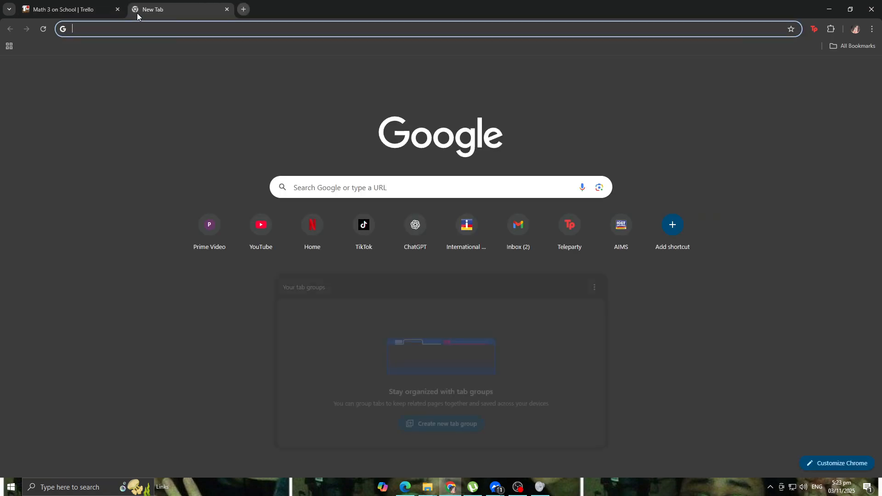
type("youtube.com/results?search_query=dungeons+and+dragons+trailer")
key("Return")
left_click_drag(399, 53, 275, 60)
left_click(160, 222)
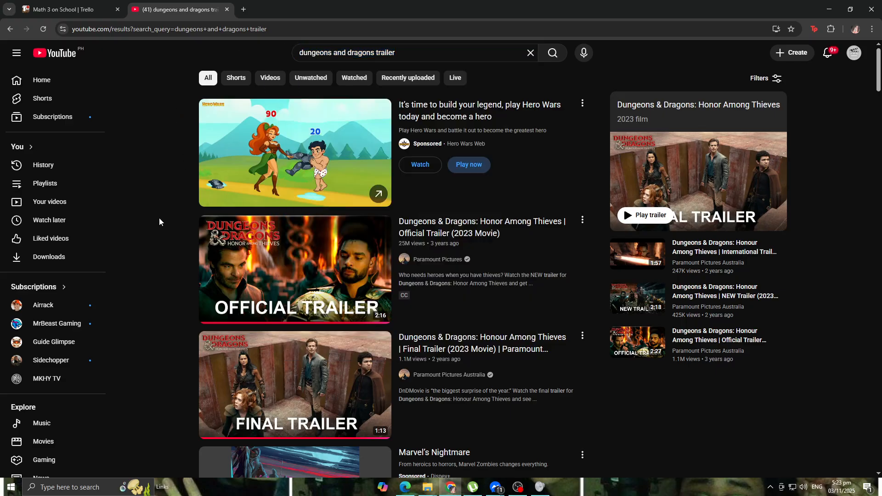
triple_click(371, 52)
type("ma")
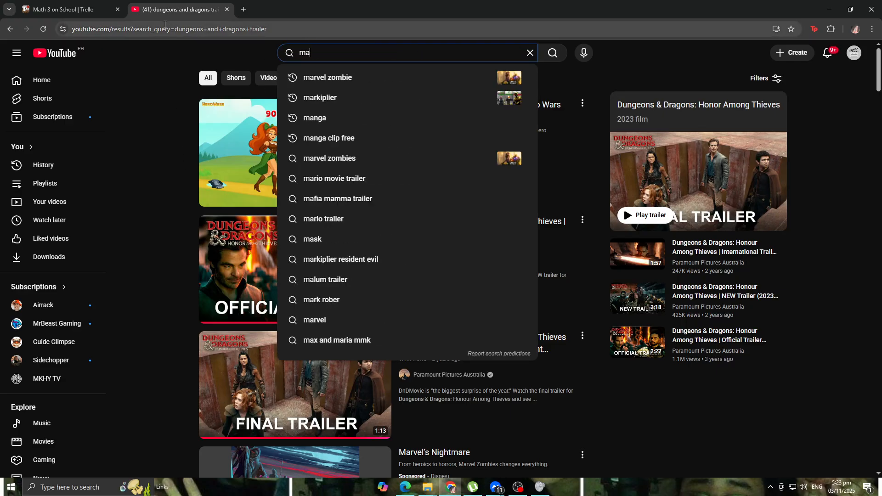
type("th add")
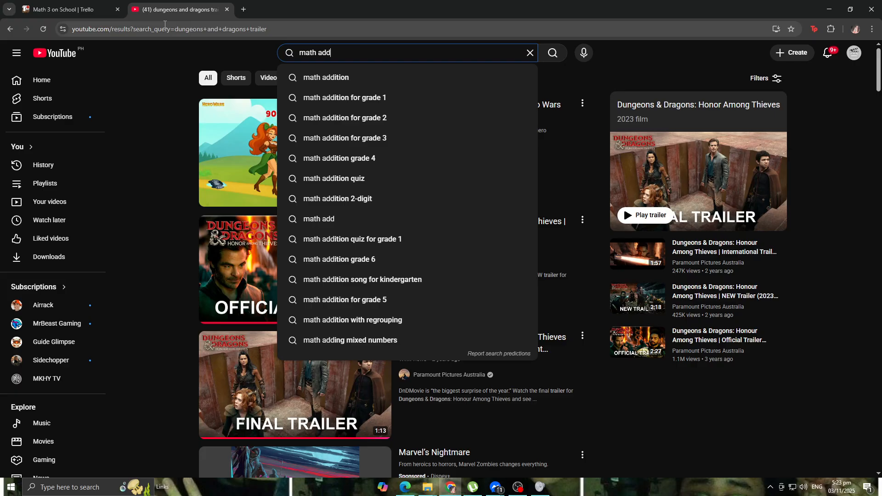
key("Down")
key("Return")
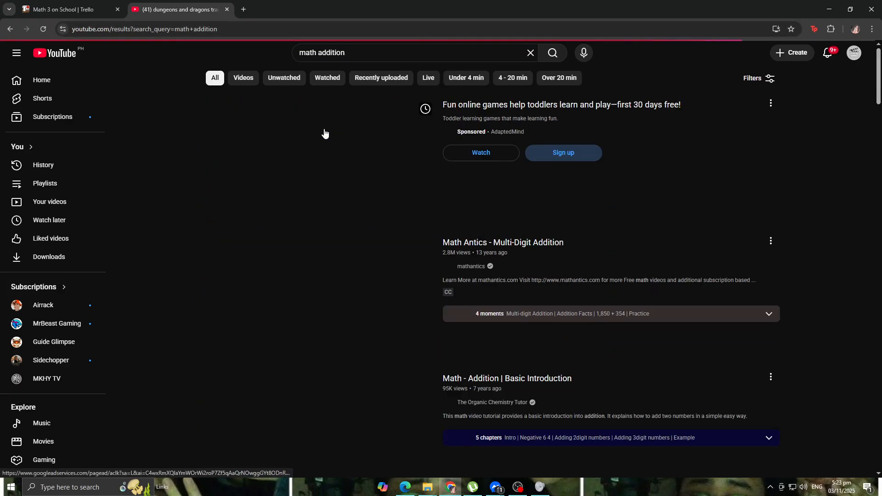
Copy the link of the Math Antics - Multi-Digit Addition video and attach it to the Math 3 card in Trello.
left_click(304, 271)
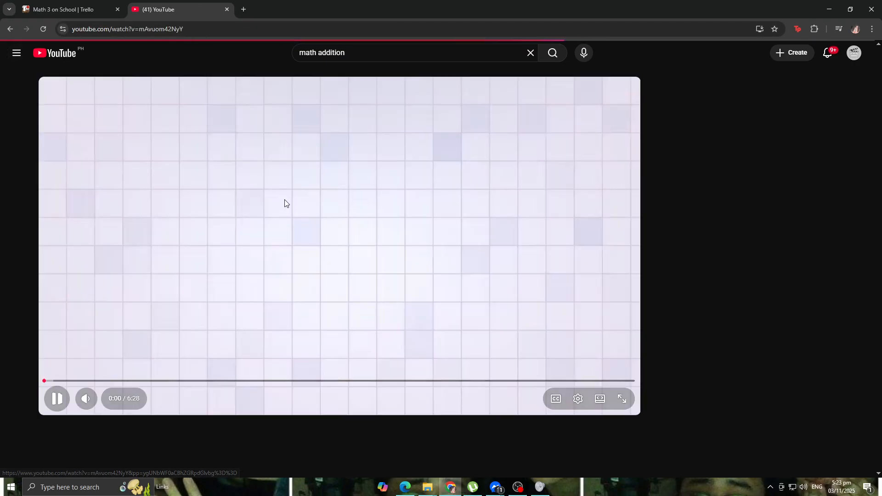
left_click(184, 28)
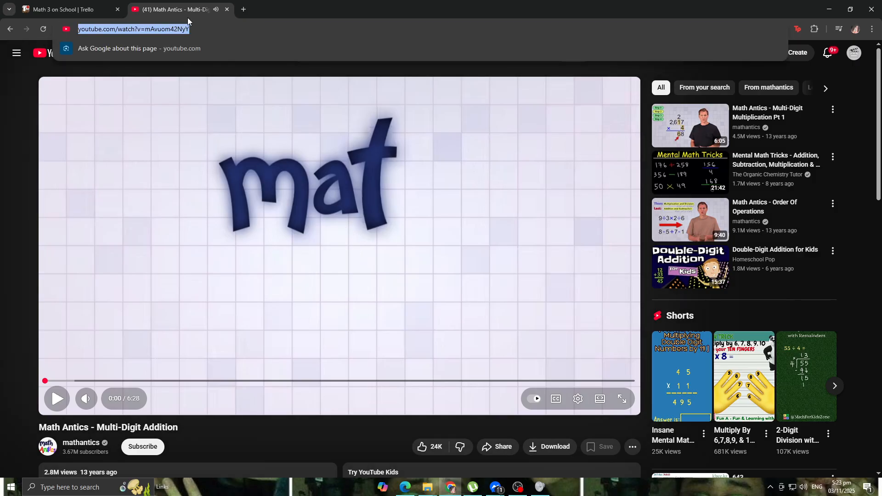
left_click(69, 9)
left_click(413, 133)
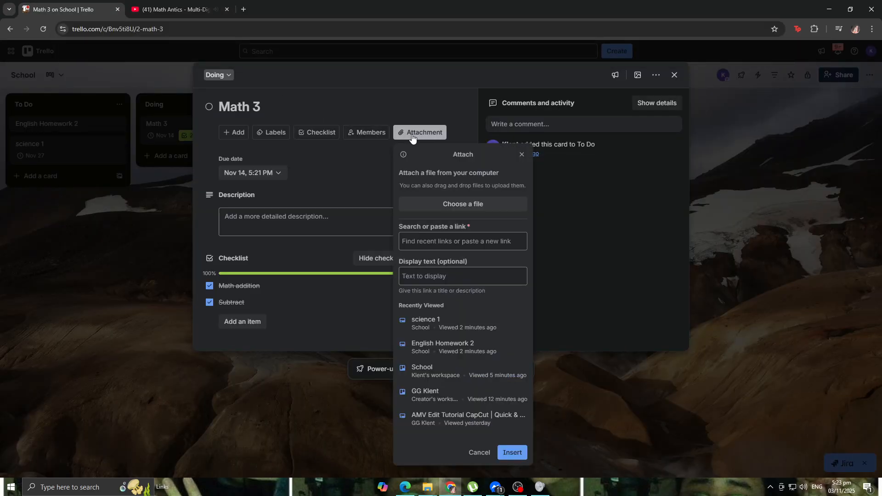
left_click(464, 243)
key("ctrl+v")
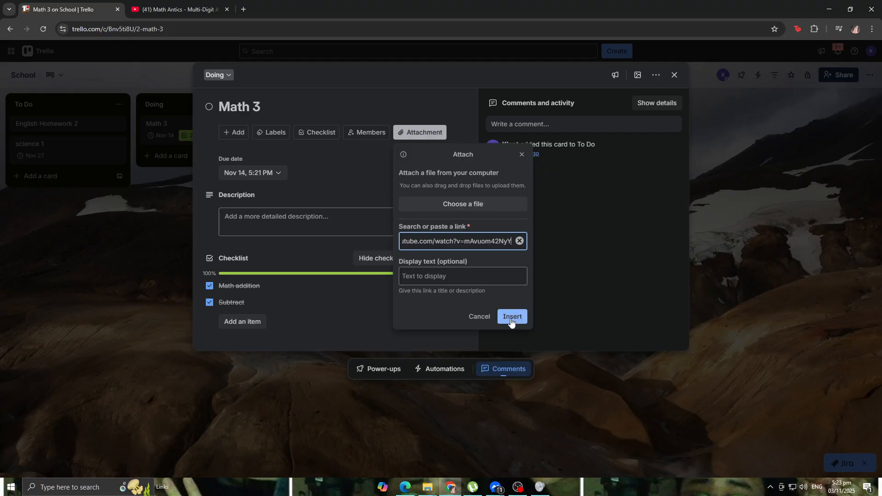
left_click(511, 317)
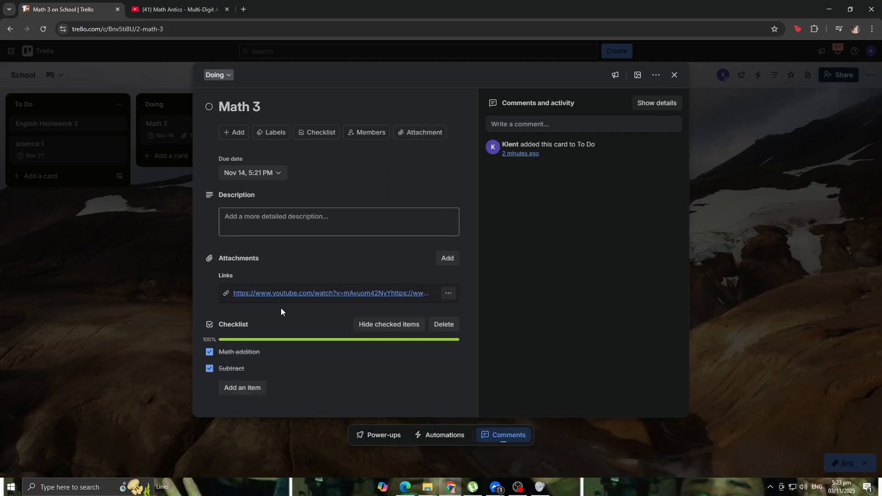
Test the Math 3 card's attached video link, and close both YouTube tabs to return to the card.
left_click(278, 294)
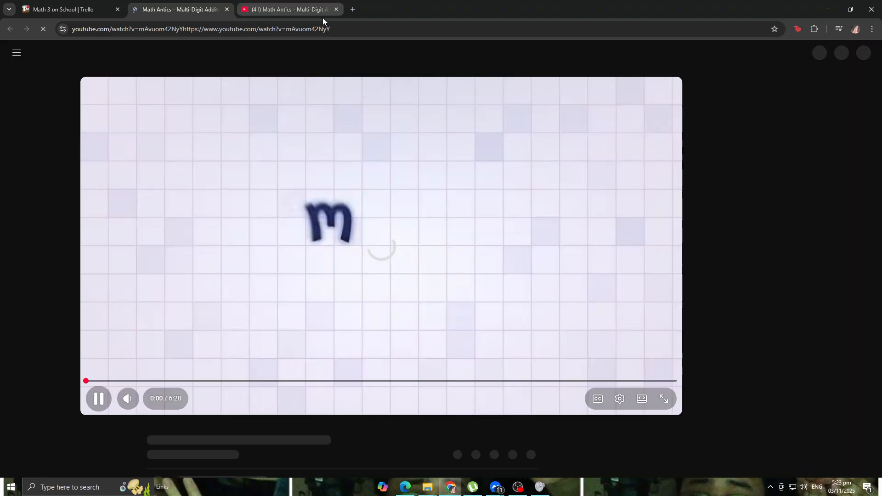
left_click(337, 9)
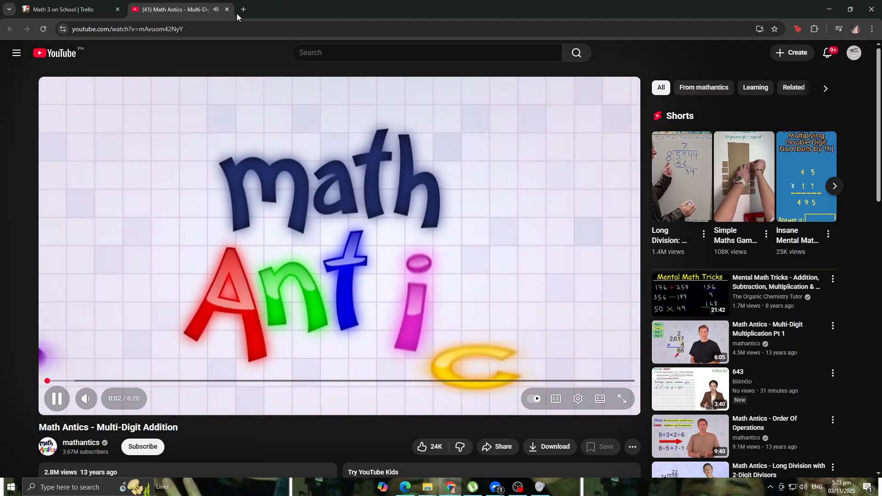
left_click(226, 9)
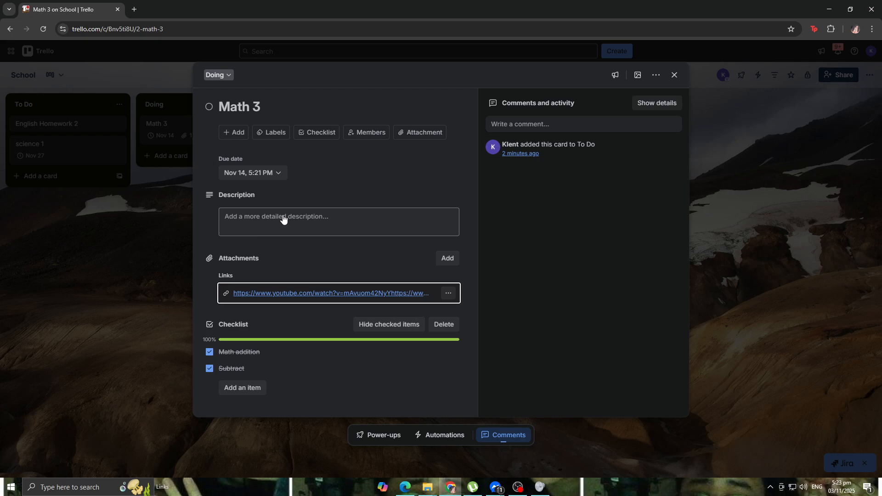
Title the red label High Priority from the Math 3 card's labels and save it.
left_click(276, 134)
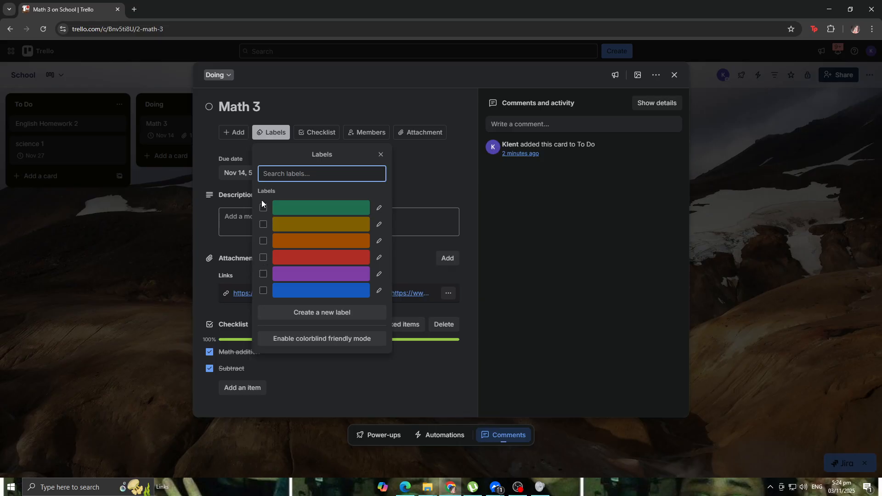
left_click_drag(282, 255, 274, 195)
left_click(293, 191)
left_click(262, 259)
left_click(263, 258)
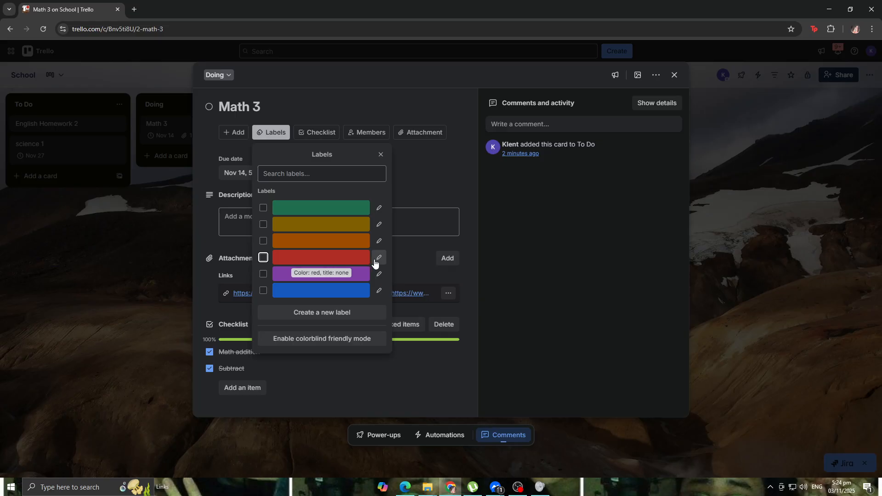
left_click(379, 258)
left_click(355, 232)
type("H")
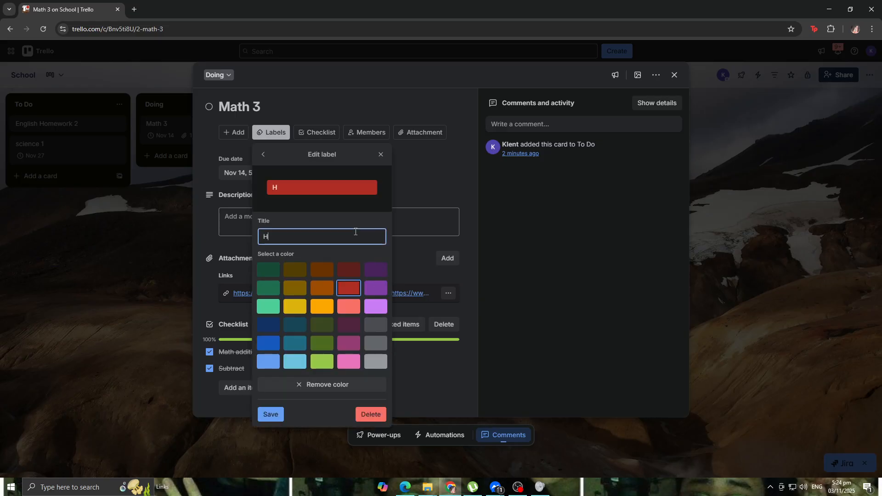
type("igh Priority")
left_click(268, 415)
left_click(266, 227)
left_click(266, 227)
left_click(300, 177)
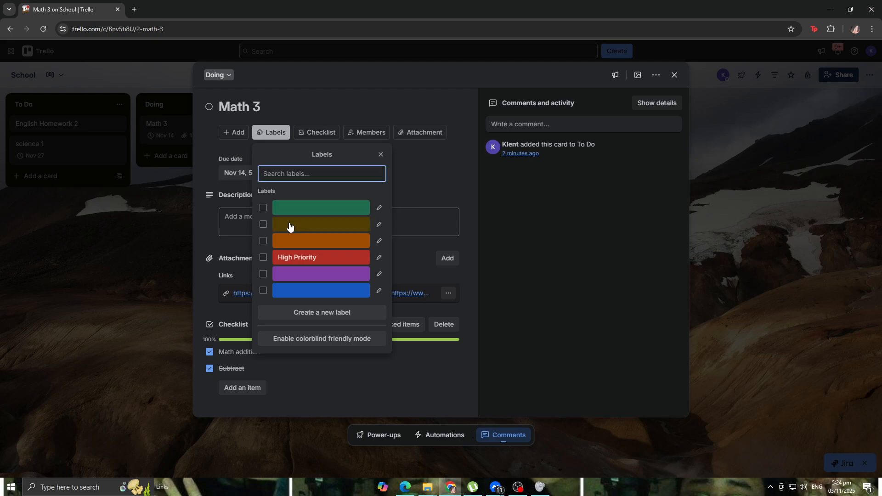
Title the yellow label Normal from the Math 3 card's labels and save it.
left_click(379, 225)
left_click(342, 236)
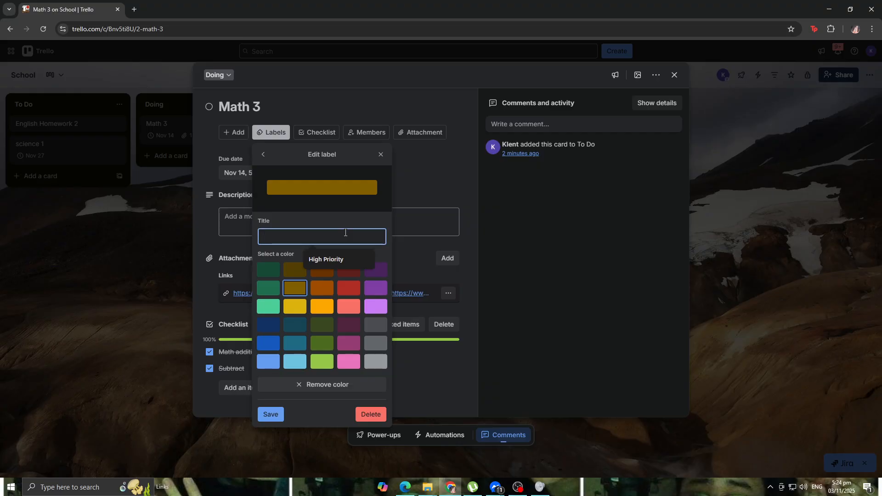
left_click(263, 155)
left_click(379, 224)
left_click(328, 234)
type("Normal")
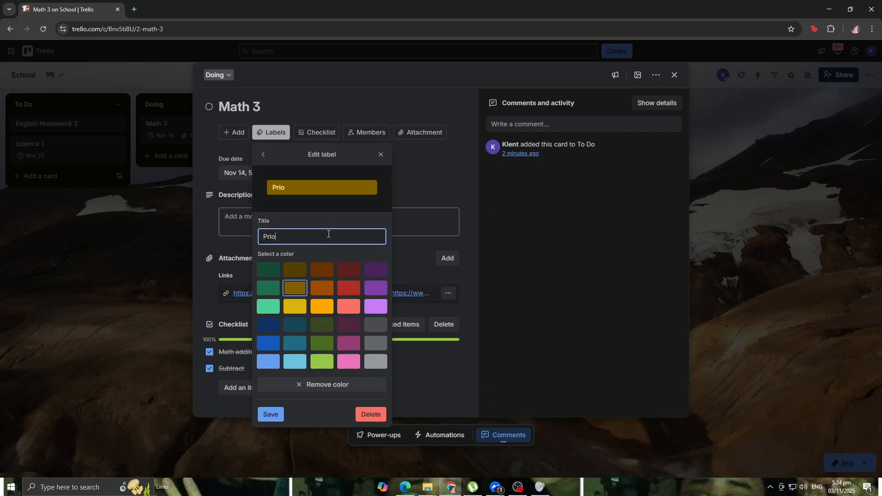
left_click(271, 415)
Title the green label easy, save it, and close the Math 3 card's label list.
left_click(380, 208)
type("easy")
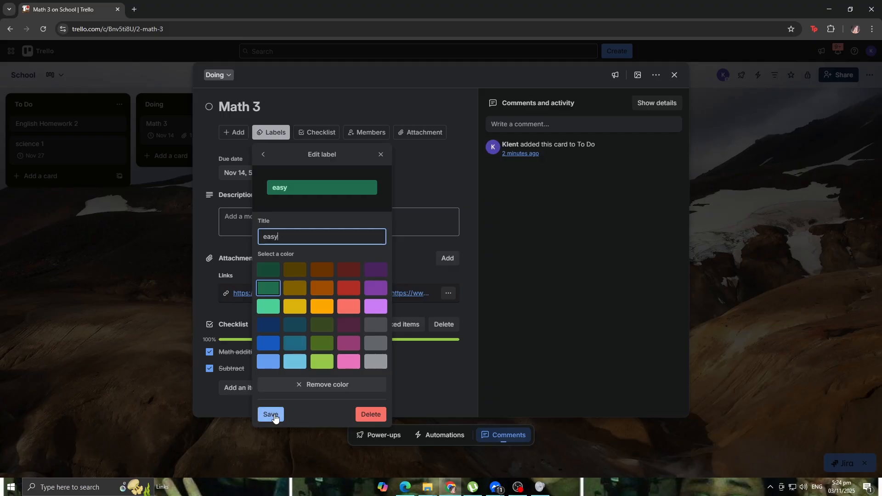
left_click(271, 414)
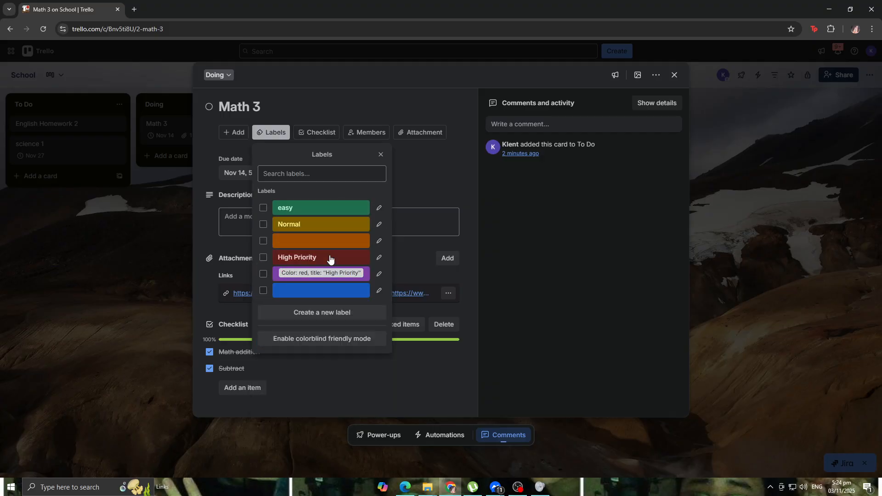
left_click(114, 241)
Assign the High Priority label to the English Homework 2 card.
left_click(81, 133)
left_click(85, 125)
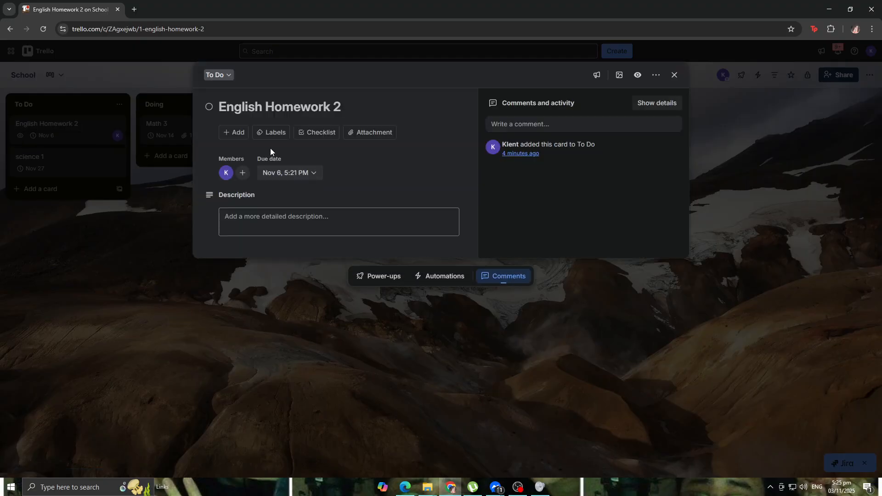
left_click(268, 134)
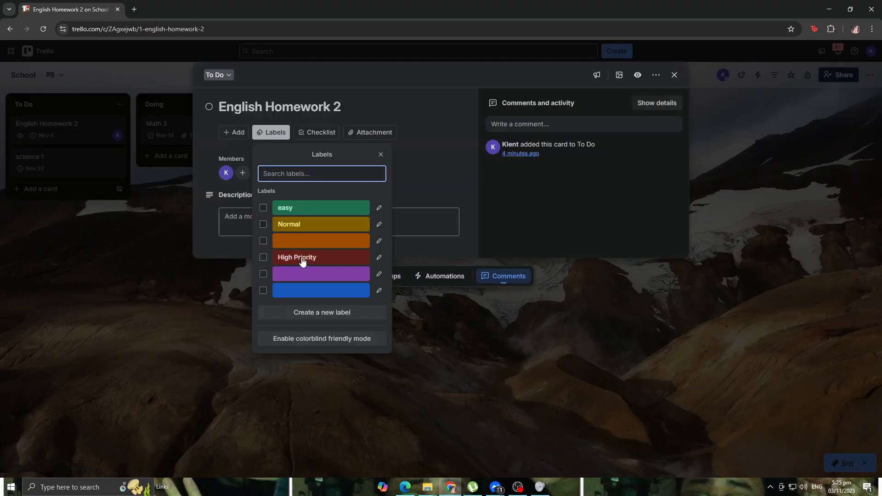
left_click(264, 258)
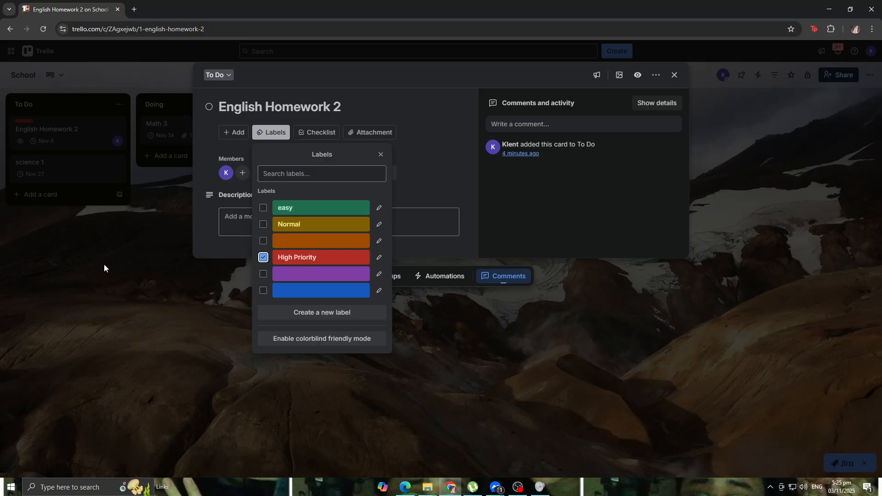
left_click(123, 264)
Assign the easy label to the science 1 card and return to the board.
left_click(87, 169)
left_click(94, 175)
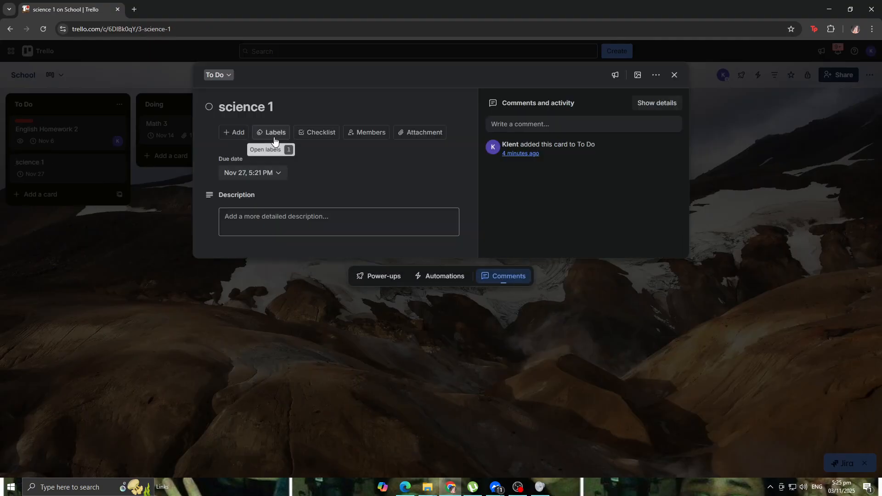
left_click(275, 134)
left_click(263, 208)
left_click(156, 179)
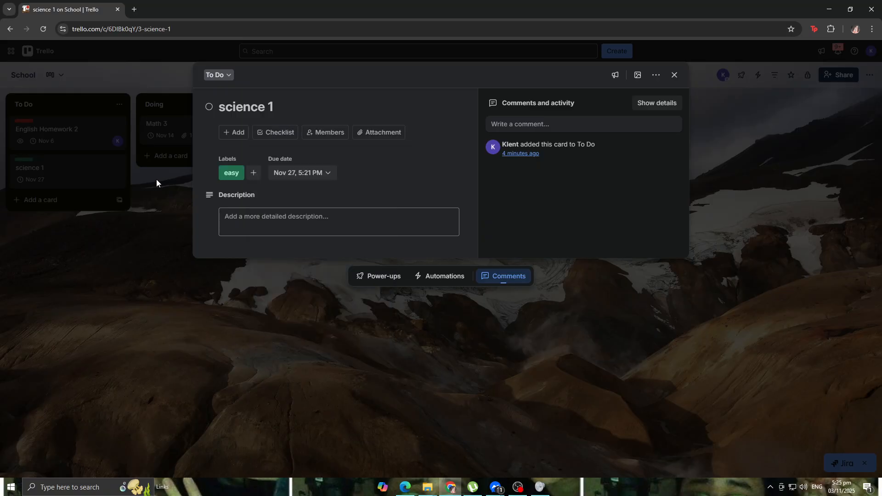
left_click(156, 179)
Assign the Normal label to the Math 3 card and return to the board.
left_click(156, 123)
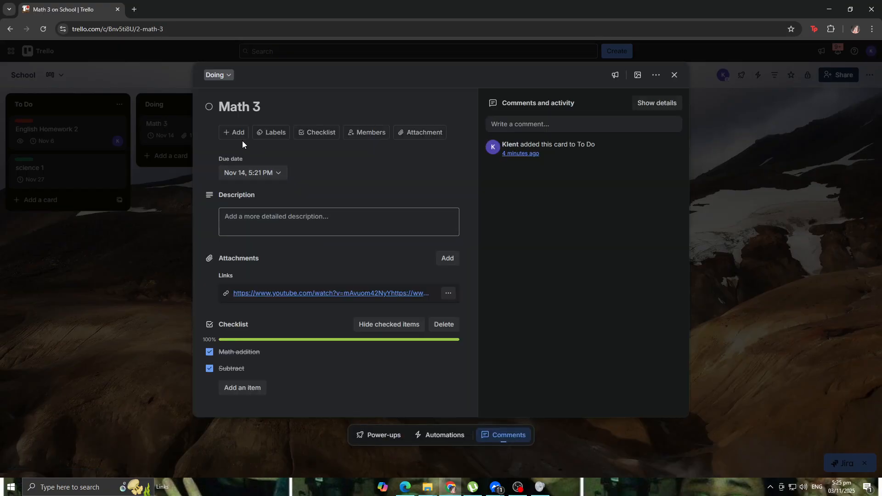
left_click(238, 134)
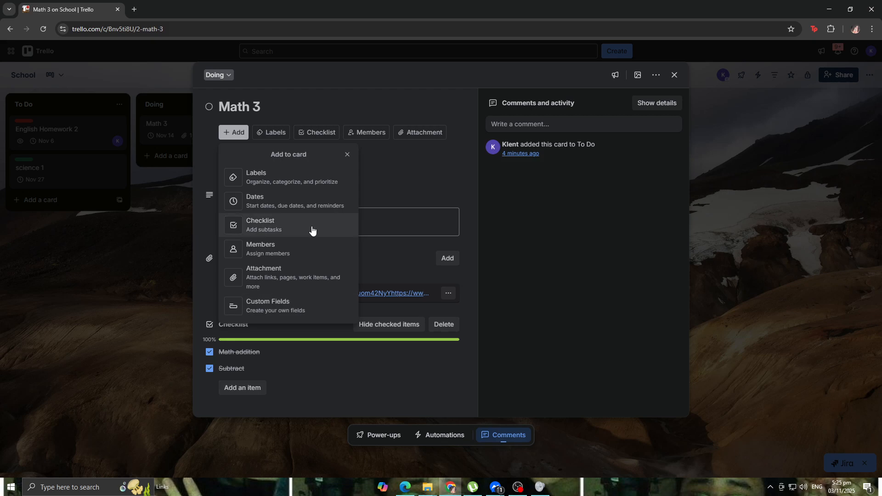
left_click(271, 133)
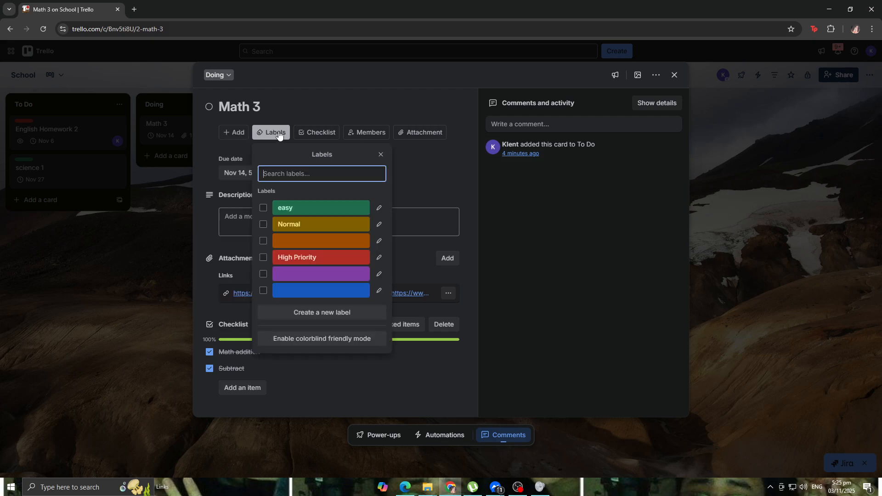
left_click(263, 224)
left_click(150, 261)
left_click(157, 261)
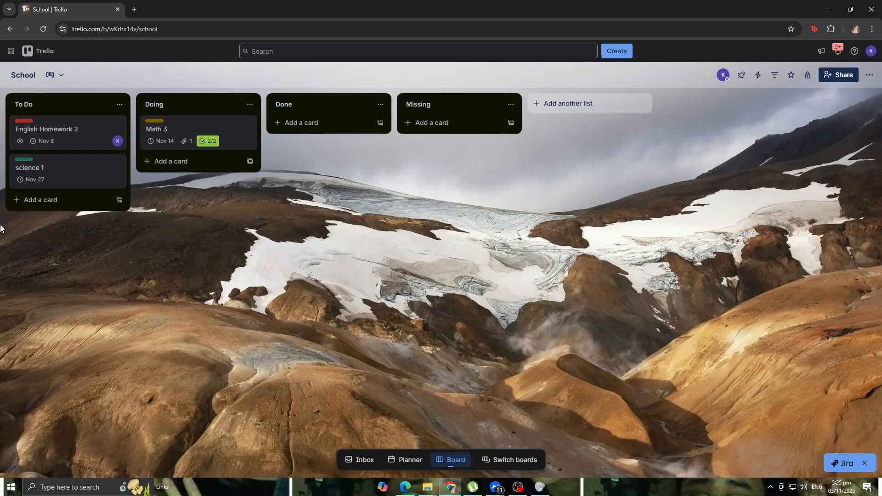
Move the Math 3 card from Doing to the To Do list and place it first, above English Homework 2.
left_click_drag(168, 130, 38, 202)
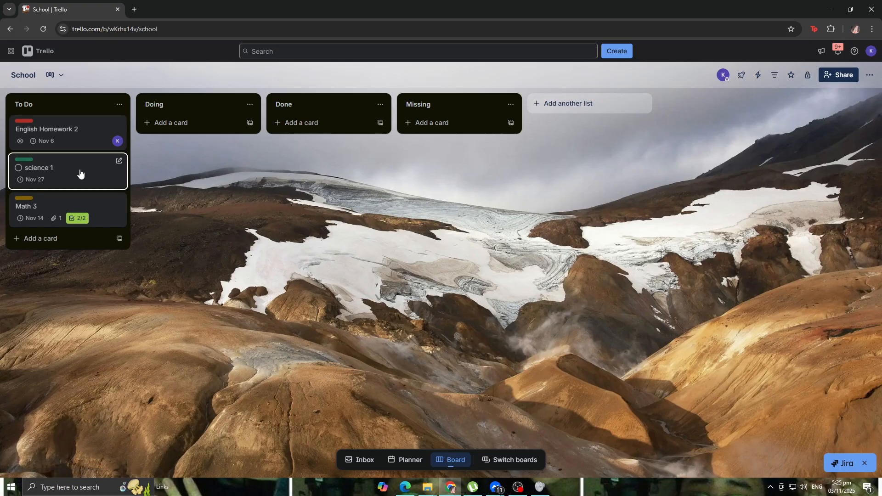
left_click_drag(105, 219, 106, 133)
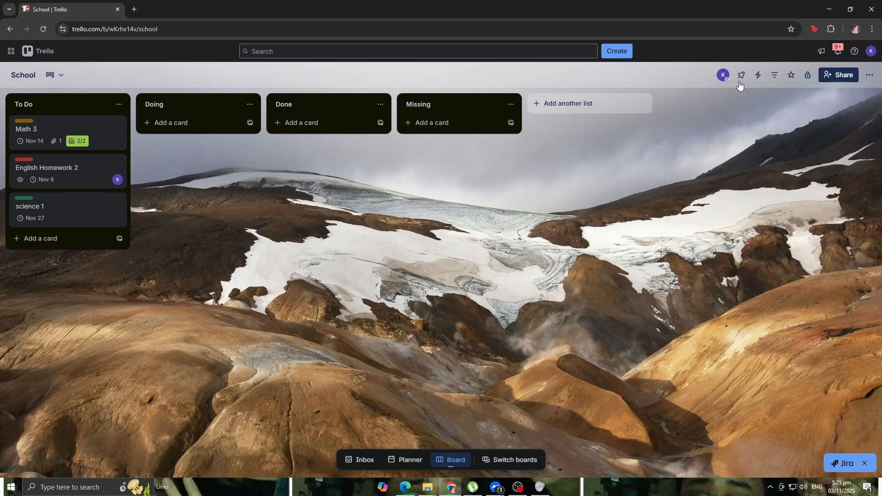
Filter the board's cards by the easy label and by the Normal label in turn, clearing each filter.
left_click(774, 76)
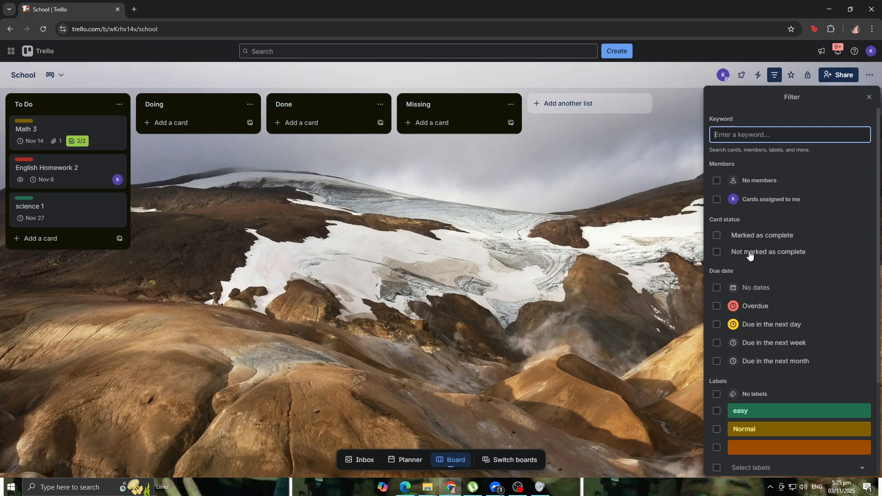
scroll(740, 294, "down", 2)
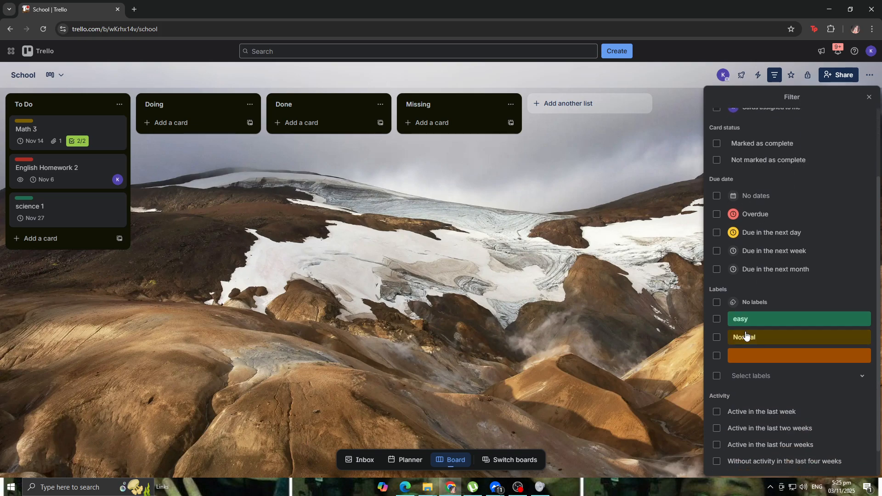
left_click(718, 321)
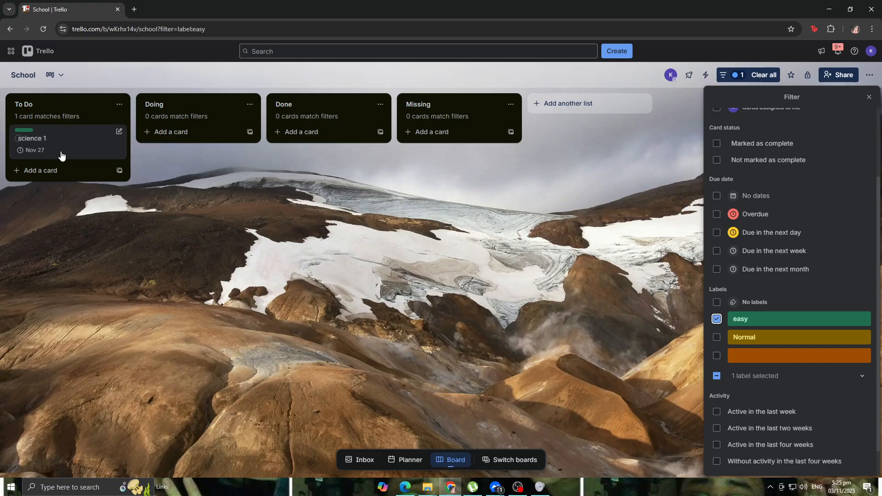
left_click(716, 321)
left_click(717, 339)
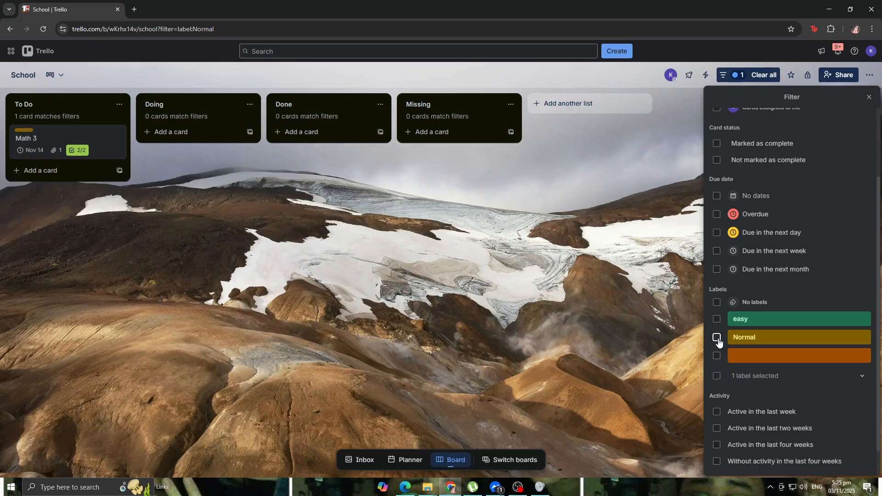
left_click(718, 337)
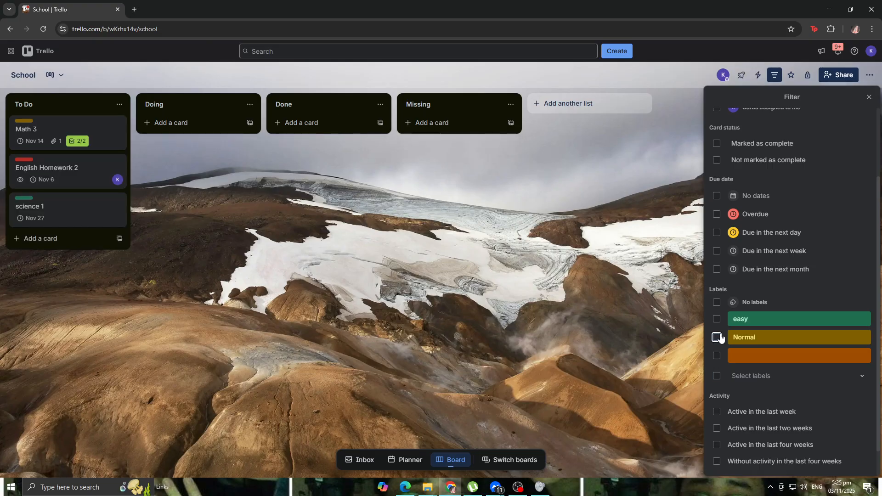
Filter the cards by Overdue, due in the next day, next week and next month in turn, clearing the due date filters.
scroll(718, 341, "up", 1)
left_click(717, 260)
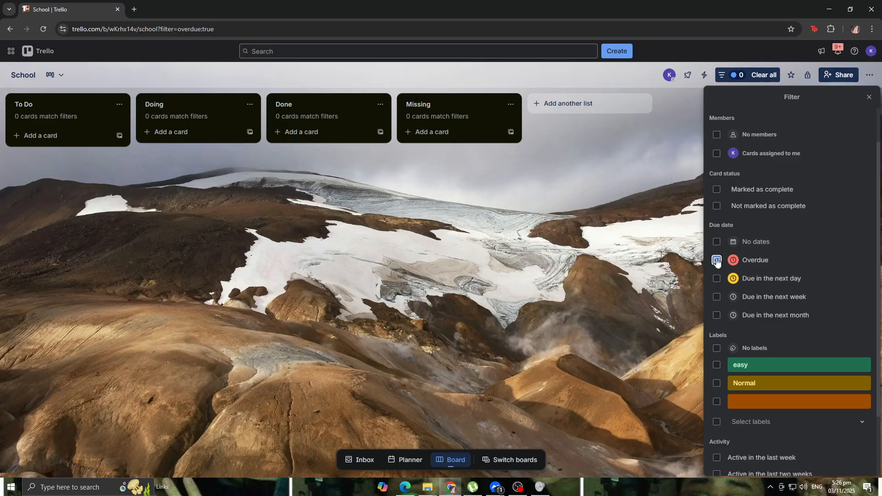
left_click(717, 260)
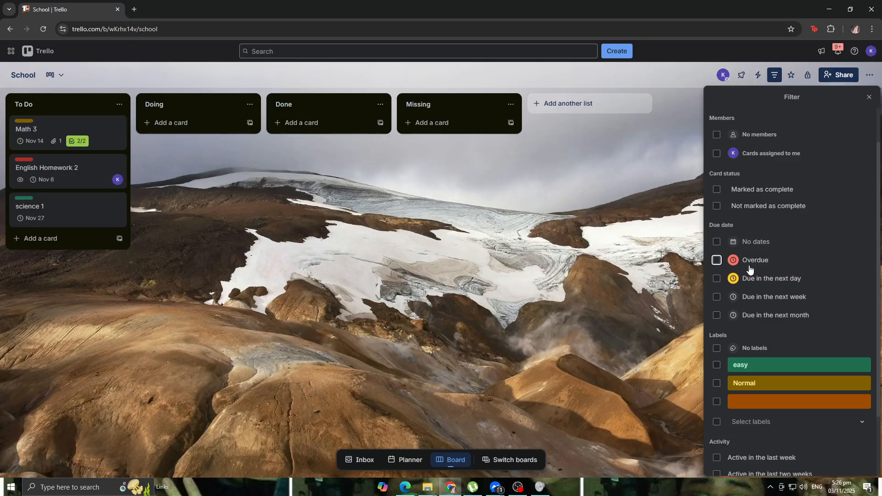
left_click(718, 279)
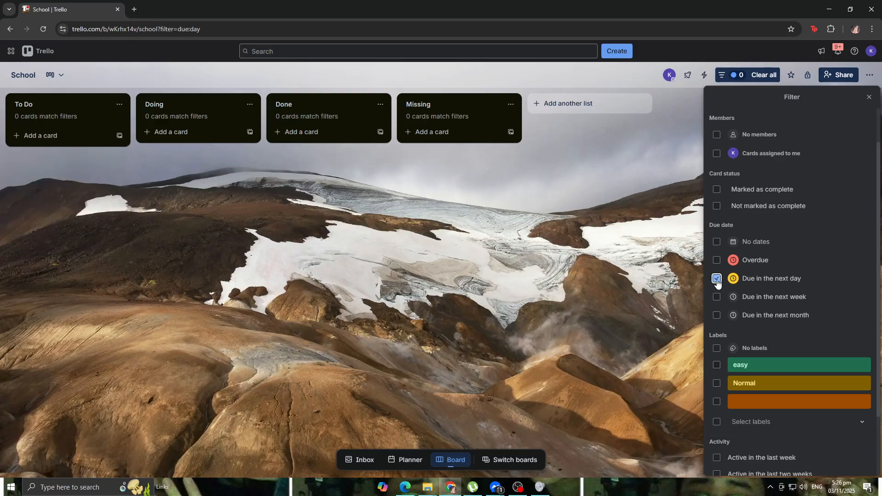
left_click(717, 279)
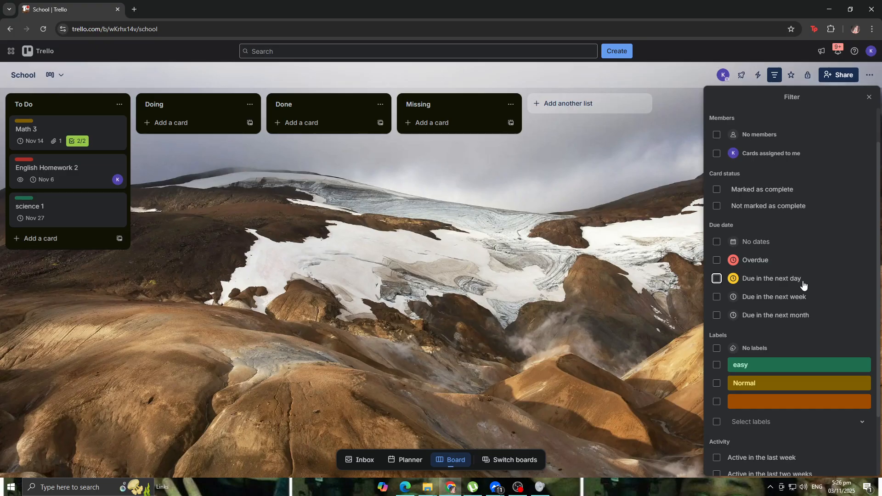
left_click(717, 297)
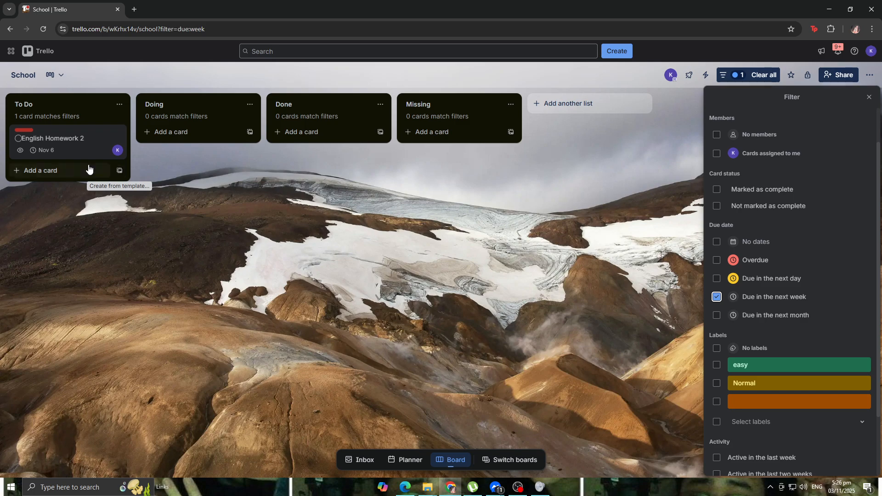
left_click(718, 315)
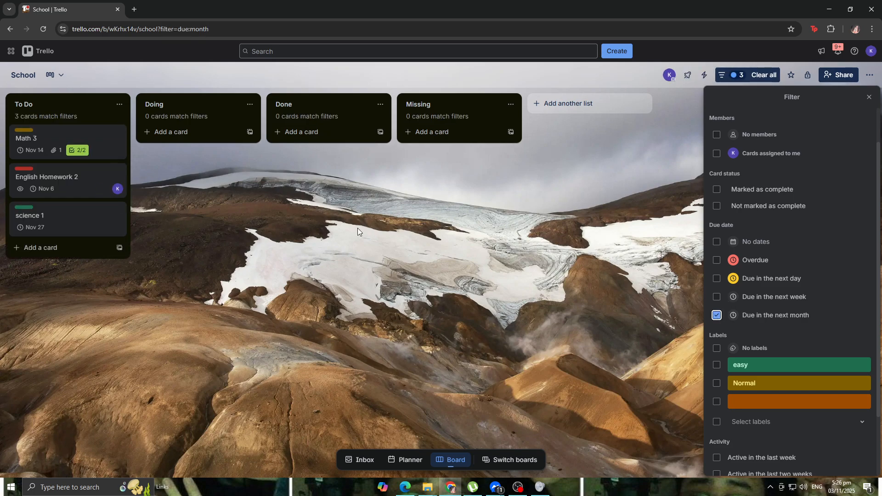
left_click(725, 316)
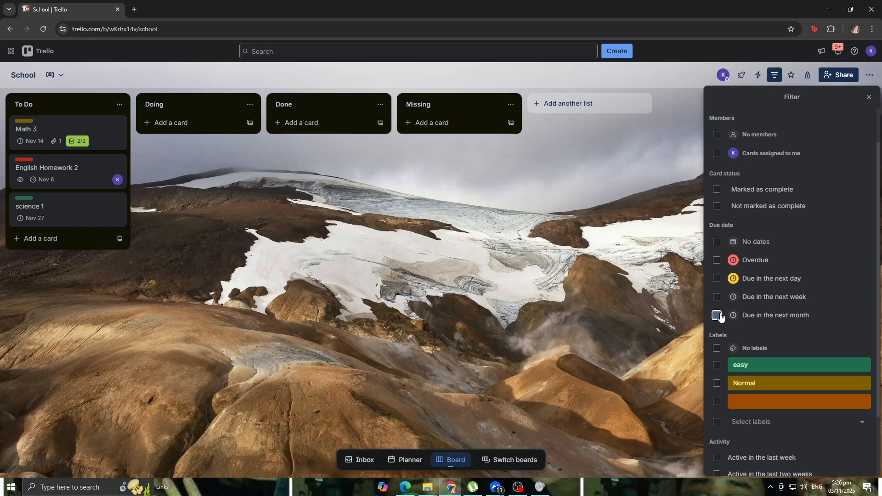
Filter the board for cards with no dates and clear that filter.
left_click(717, 242)
left_click(718, 244)
left_click(717, 242)
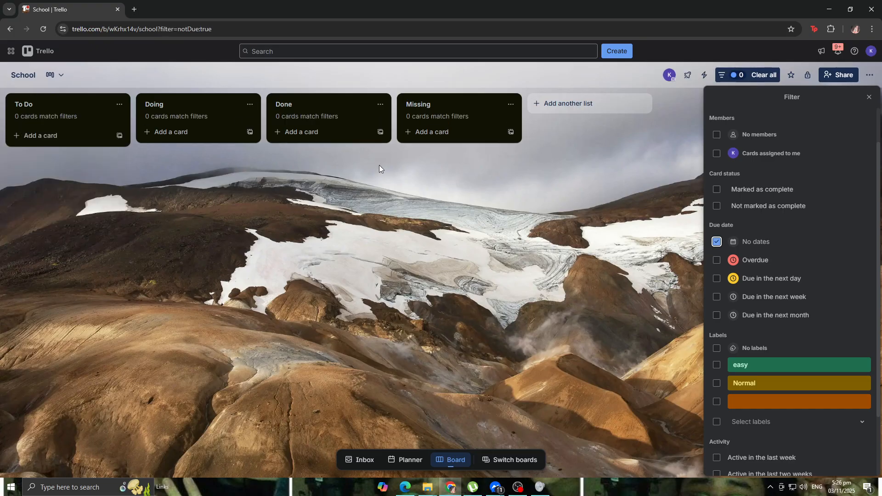
left_click(717, 243)
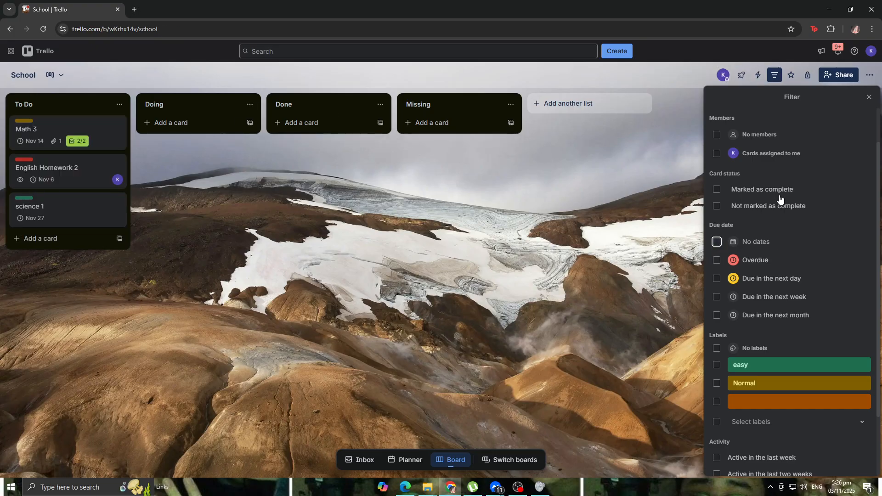
Filter the board by cards assigned to me and by no members in turn, clear the filters and close the filter options.
left_click(718, 155)
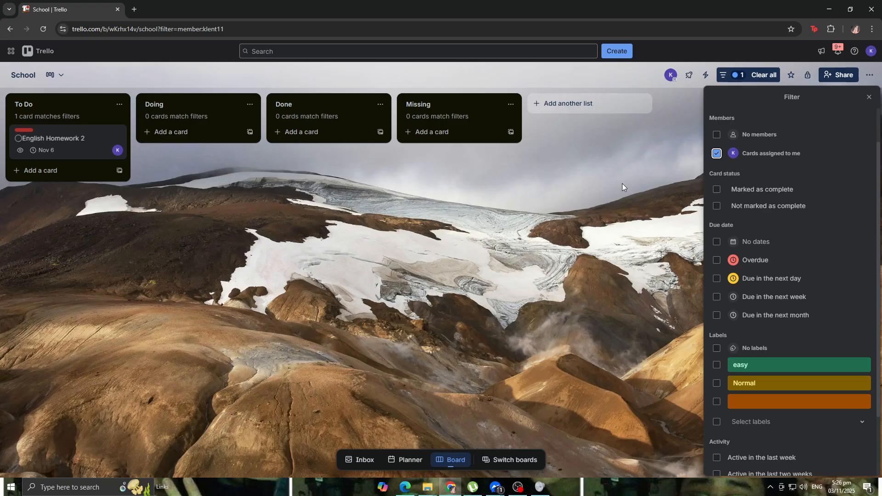
left_click(717, 154)
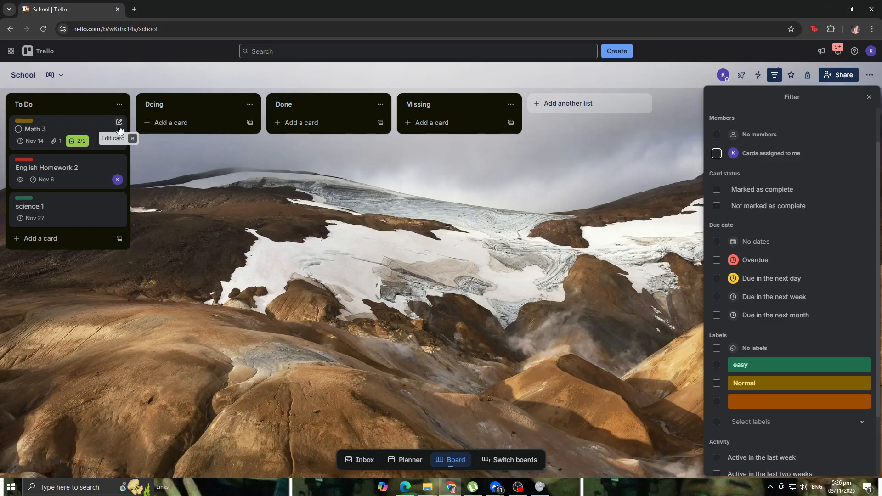
left_click(717, 135)
left_click(718, 136)
left_click(717, 136)
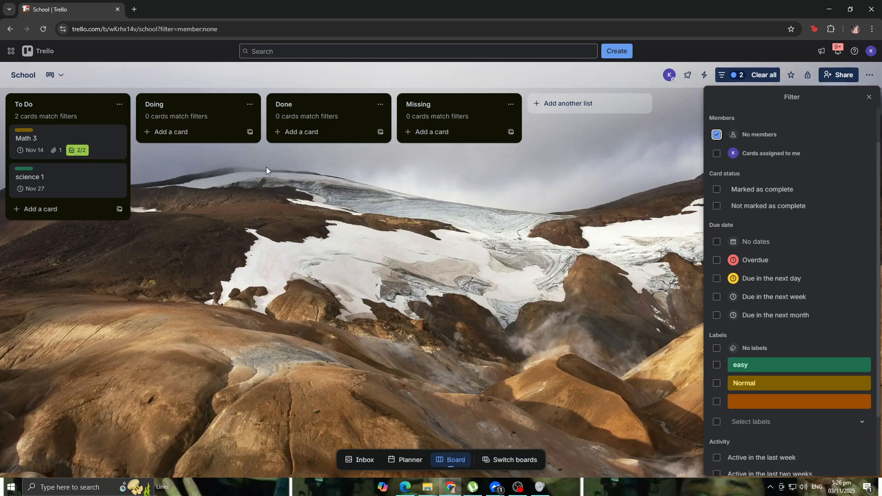
left_click(717, 135)
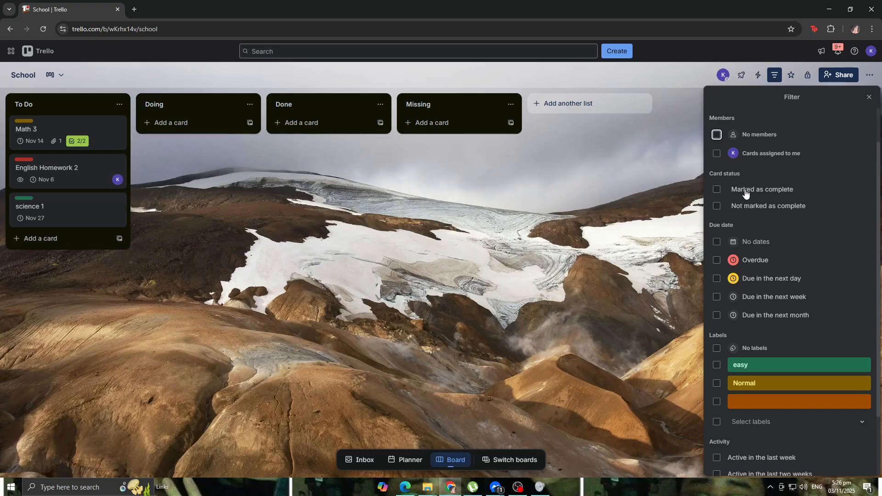
left_click(715, 155)
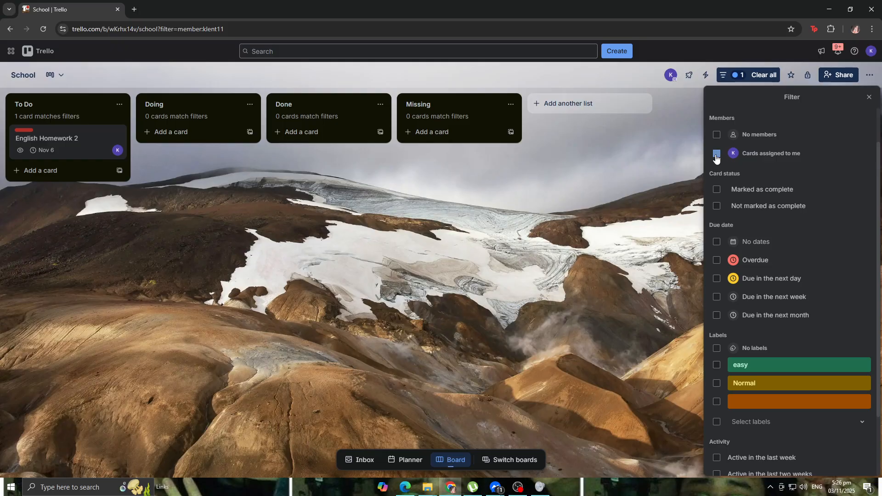
left_click(716, 155)
scroll(716, 160, "down", 2)
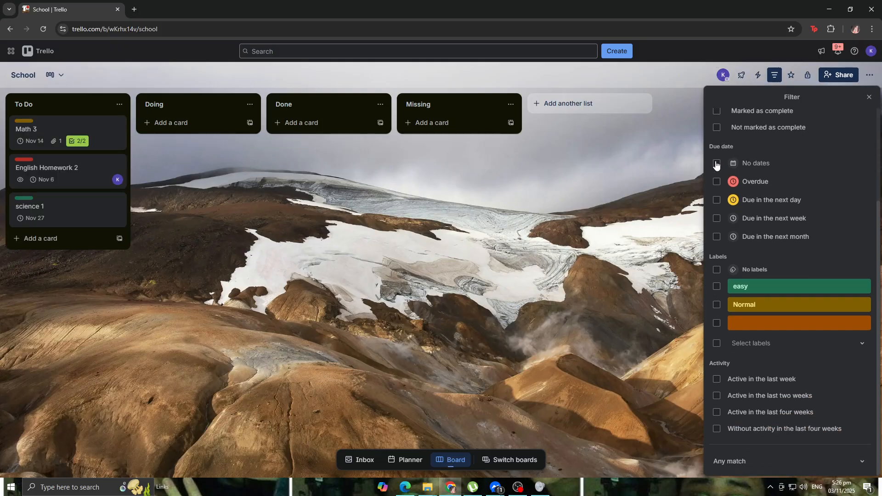
left_click(622, 311)
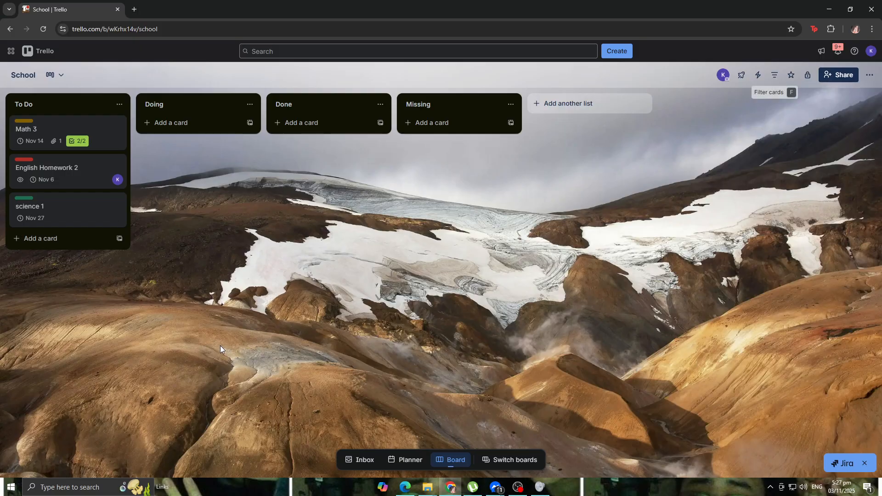
Move the Math 3 and English Homework 2 cards from To Do to Doing, with English Homework 2 first.
left_click_drag(55, 133, 158, 124)
left_click_drag(101, 141, 223, 138)
left_click(220, 141)
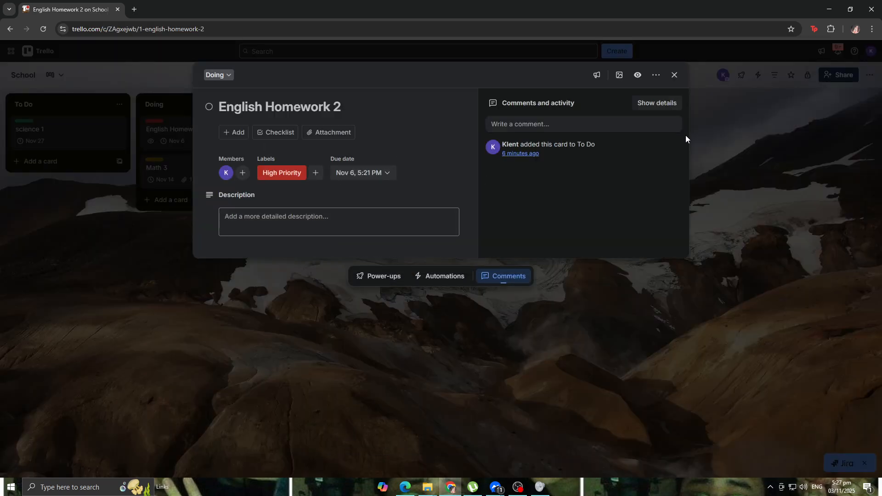
left_click(786, 232)
Move the Math 3 card from Doing to Done, view its details and return to the board.
left_click_drag(211, 173, 336, 134)
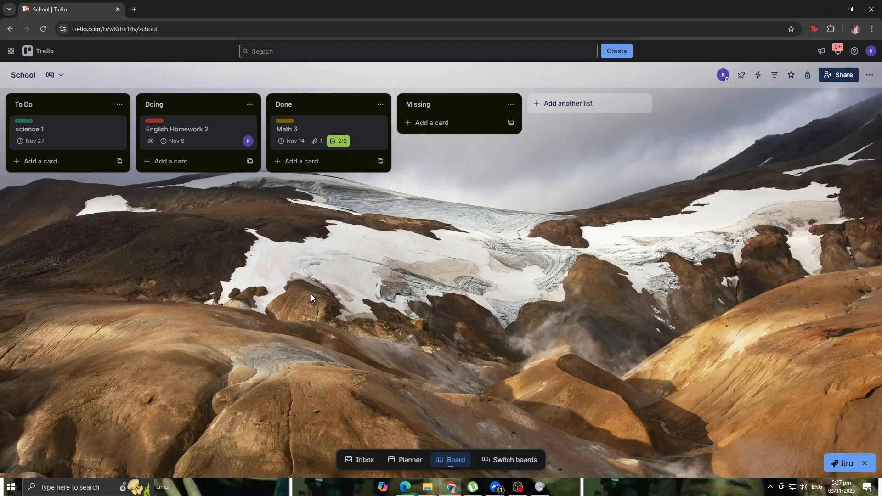
left_click(349, 123)
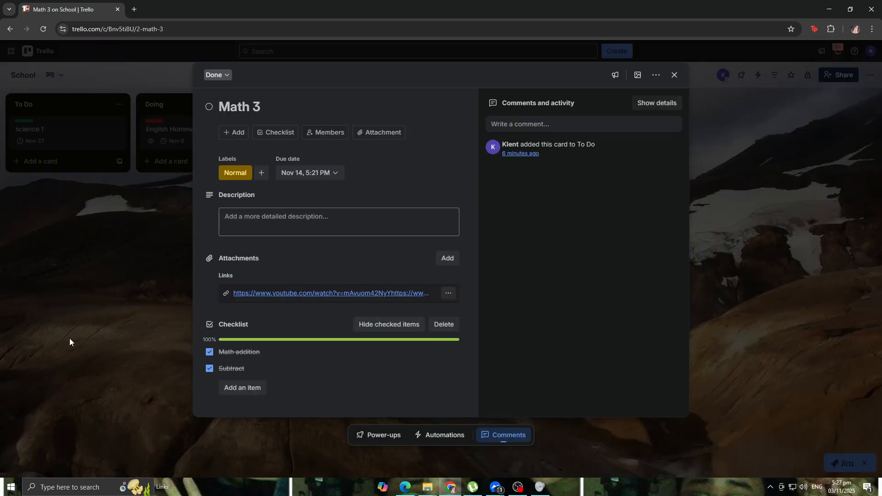
left_click(84, 318)
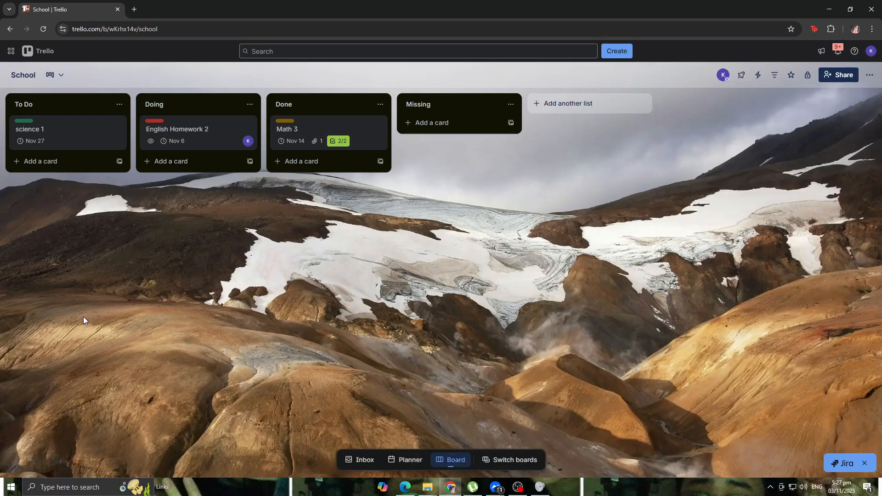